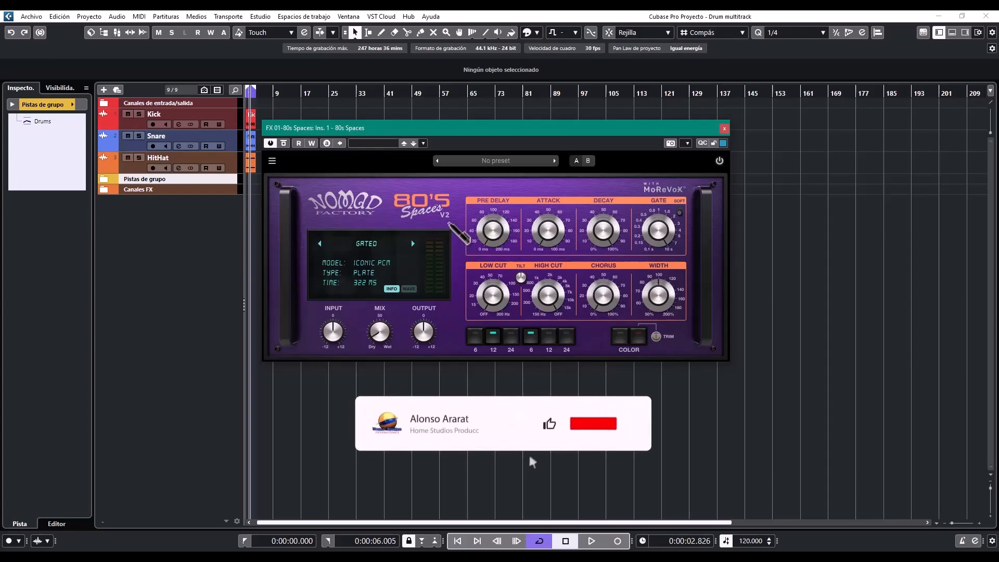
# Switch the 80s Spaces plugin to the Classic skin
pyautogui.moveTo(491, 229)
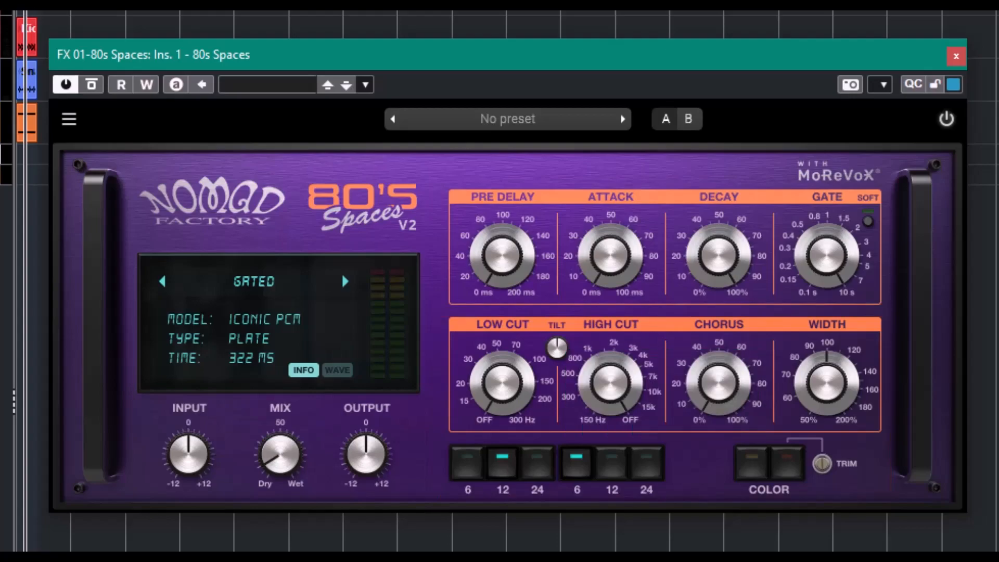
pyautogui.click(69, 119)
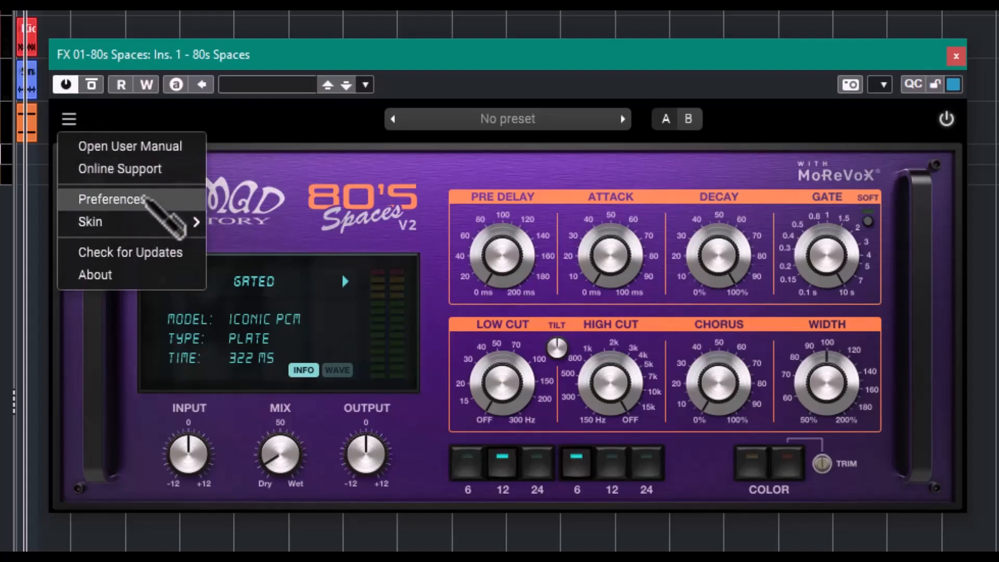
pyautogui.moveTo(139, 222)
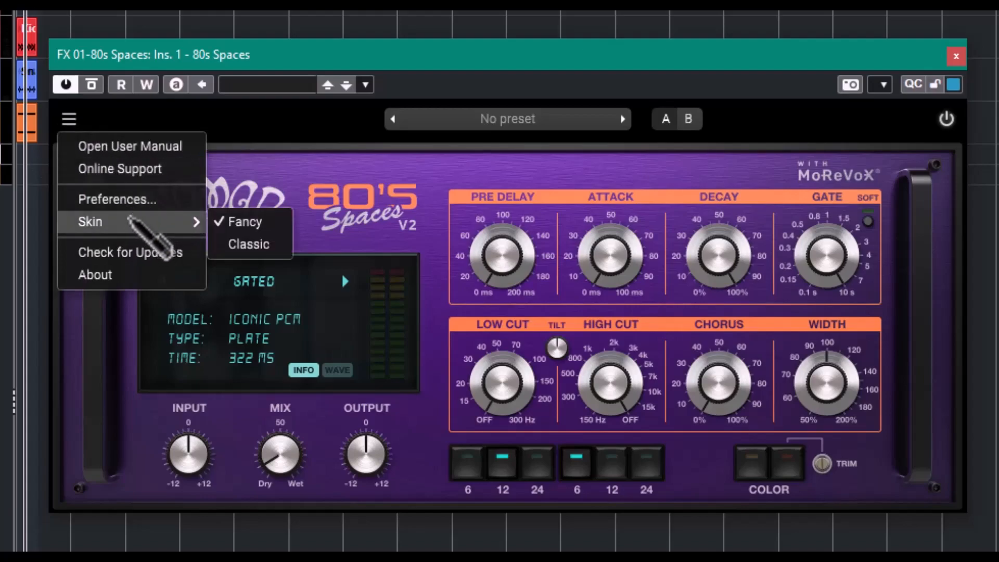
pyautogui.click(260, 246)
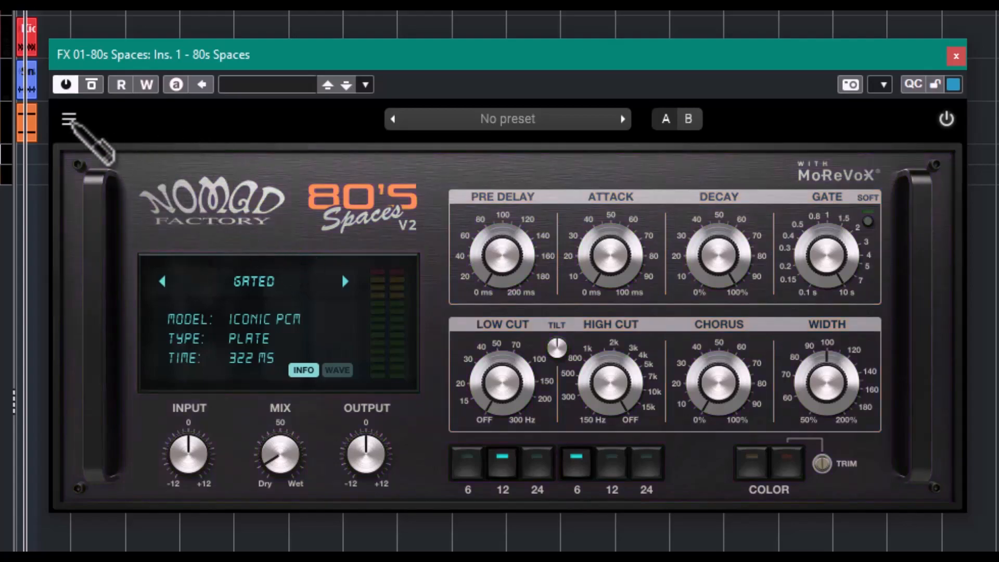
# Change the plugin's skin back to Fancy
pyautogui.click(69, 119)
pyautogui.moveTo(193, 223)
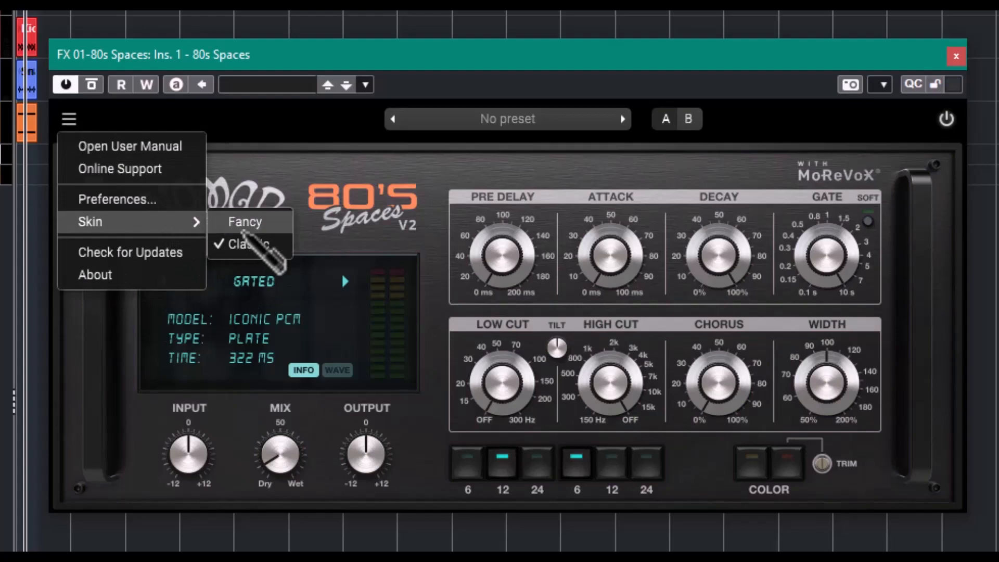
pyautogui.click(239, 221)
pyautogui.click(69, 120)
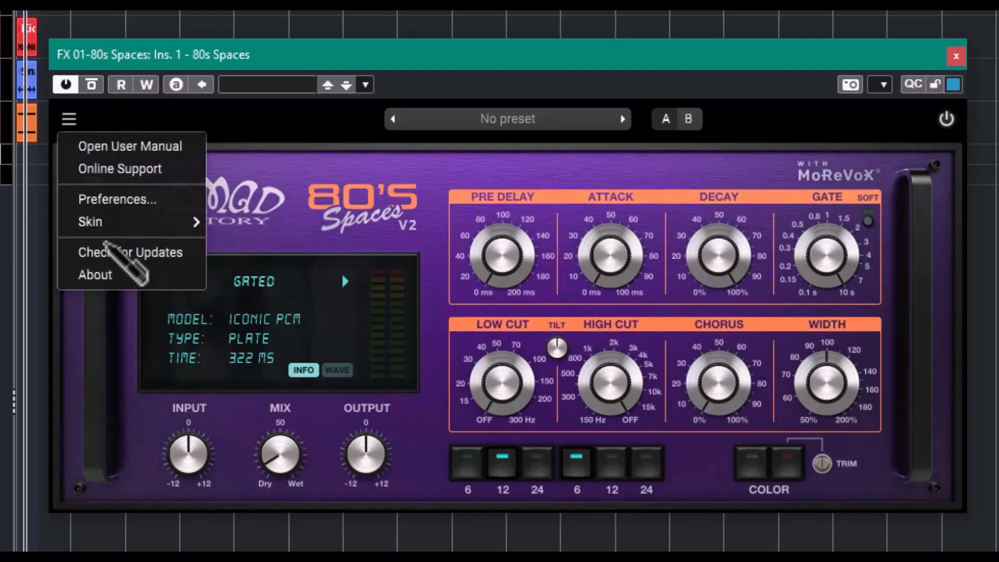
pyautogui.click(302, 198)
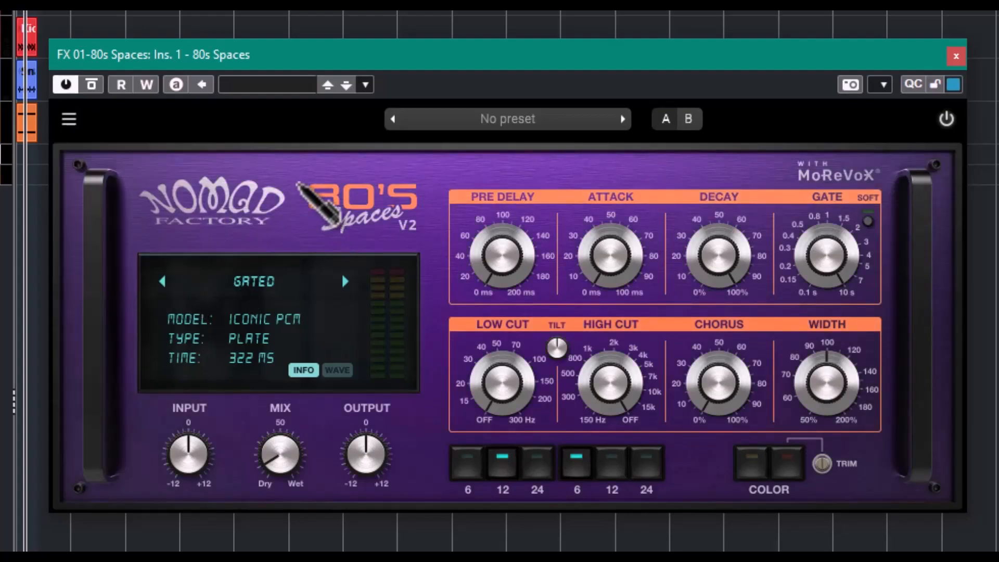
# Browse the factory preset categories, including the Vocal presets, without loading any preset
pyautogui.click(515, 119)
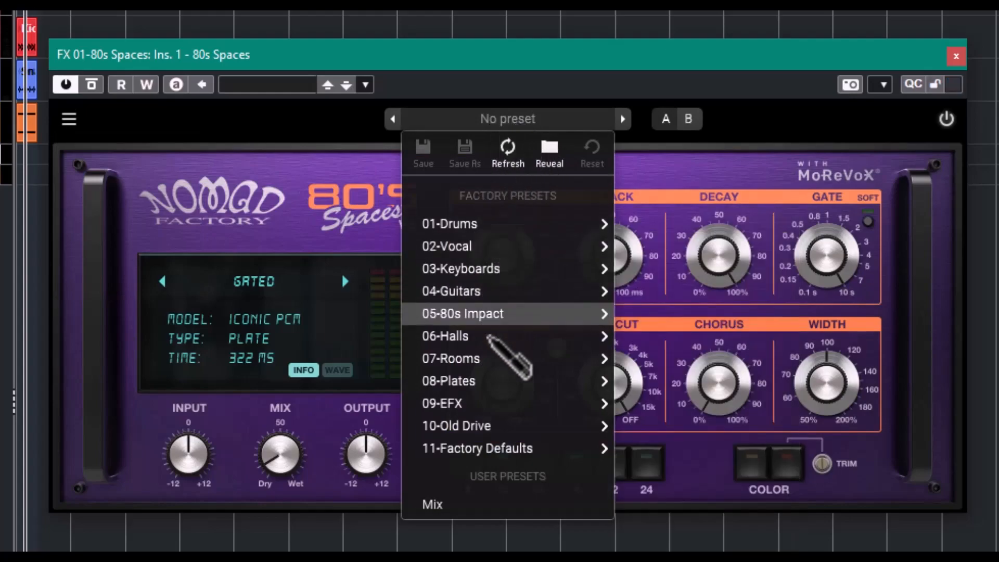
pyautogui.moveTo(485, 290)
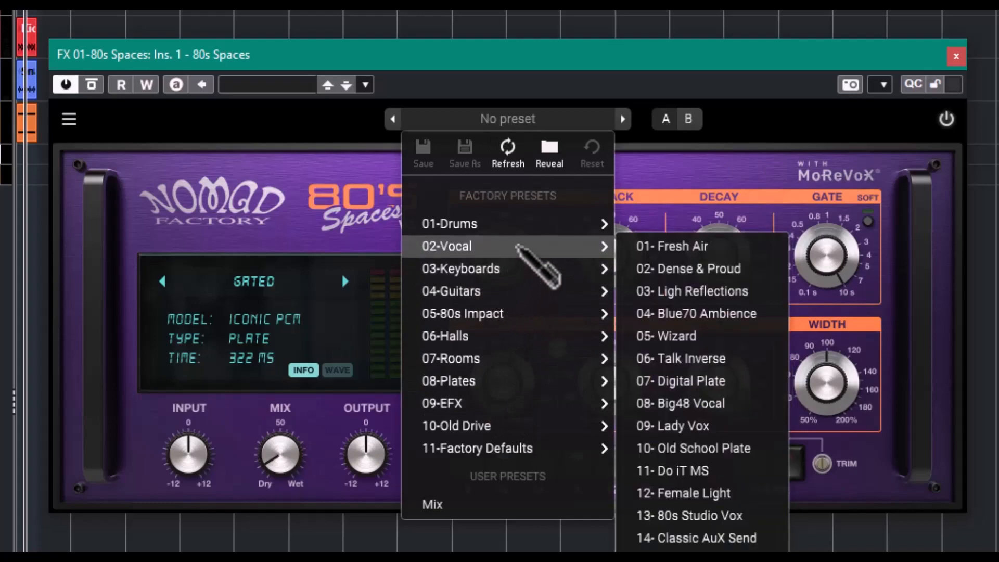
pyautogui.moveTo(527, 228)
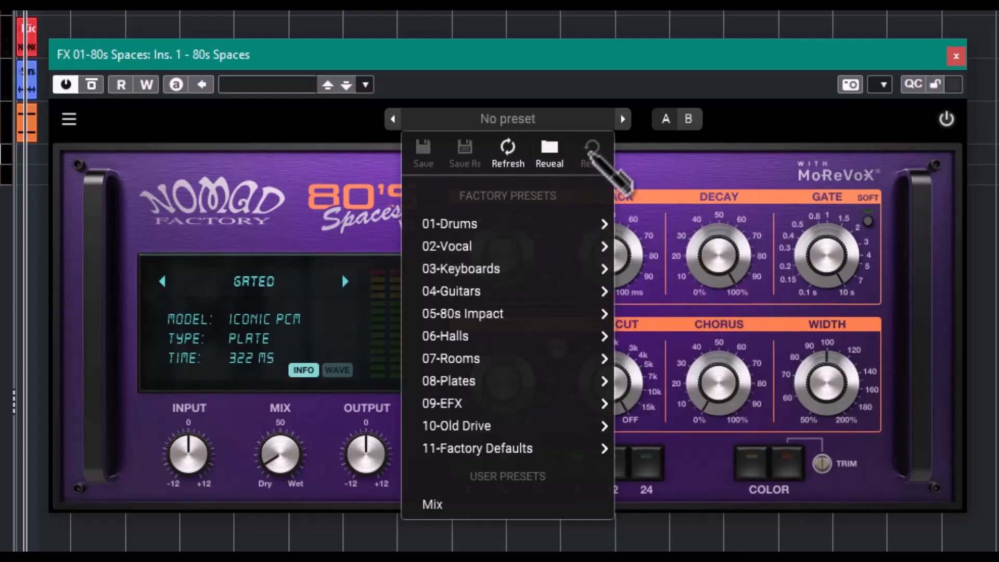
pyautogui.click(739, 145)
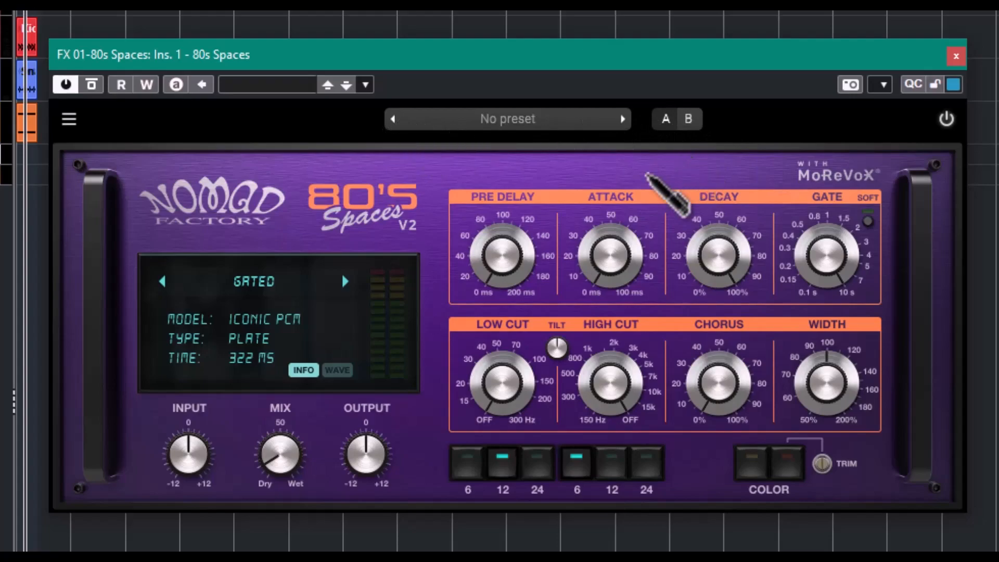
# Switch between the A and B settings and toggle the plugin's bypass, returning to the original state
pyautogui.click(688, 119)
pyautogui.click(665, 119)
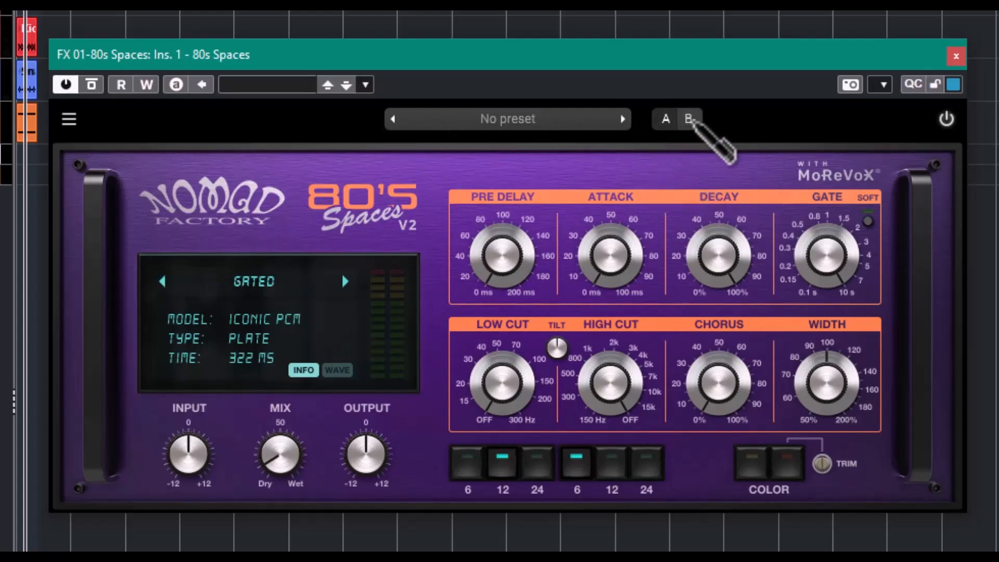
pyautogui.click(946, 119)
pyautogui.click(945, 119)
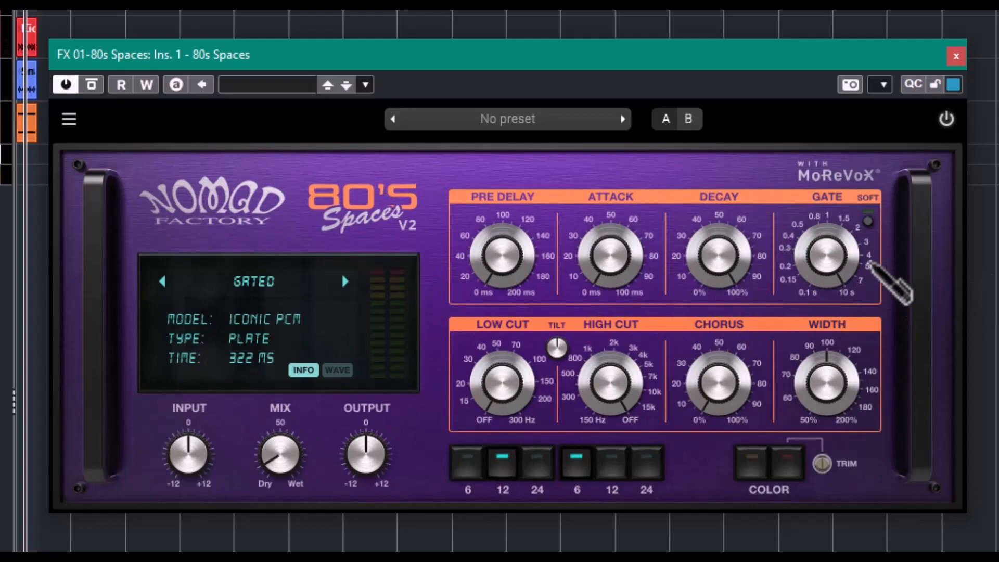
# Try the Pre Delay and Decay controls, and turn the gate's Soft option on and back off
pyautogui.moveTo(511, 254); pyautogui.dragTo(585, 346)
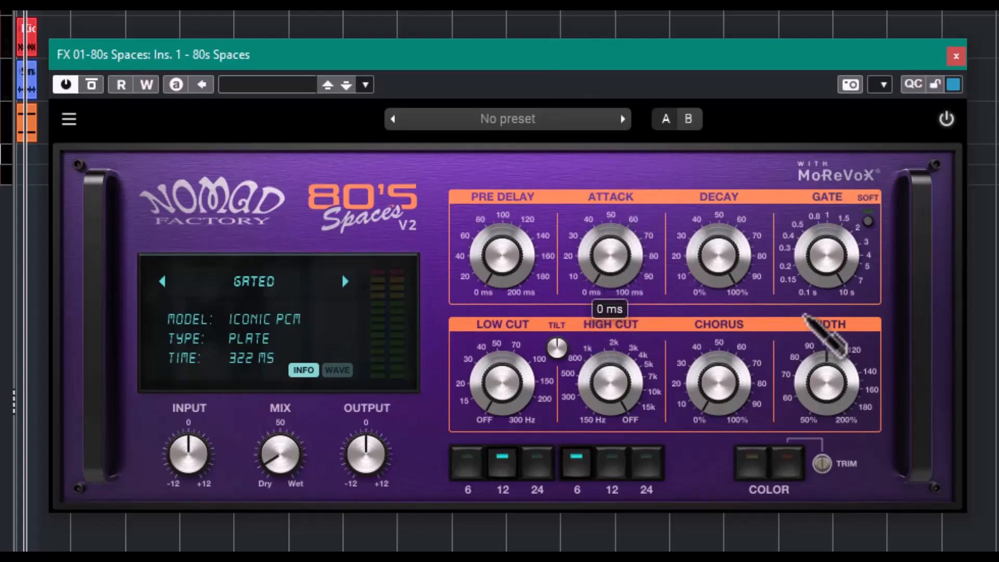
pyautogui.moveTo(743, 260); pyautogui.dragTo(658, 203)
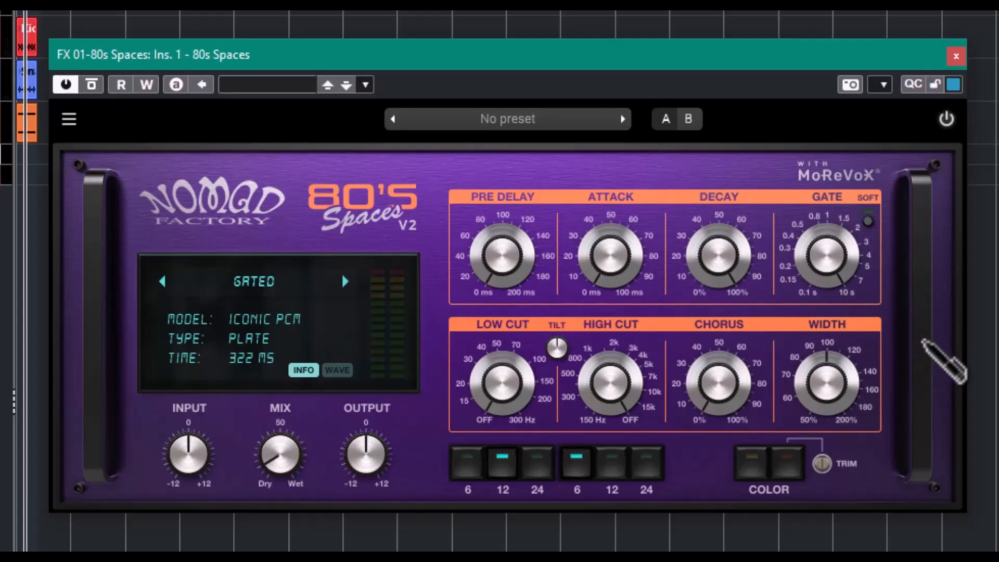
pyautogui.click(867, 220)
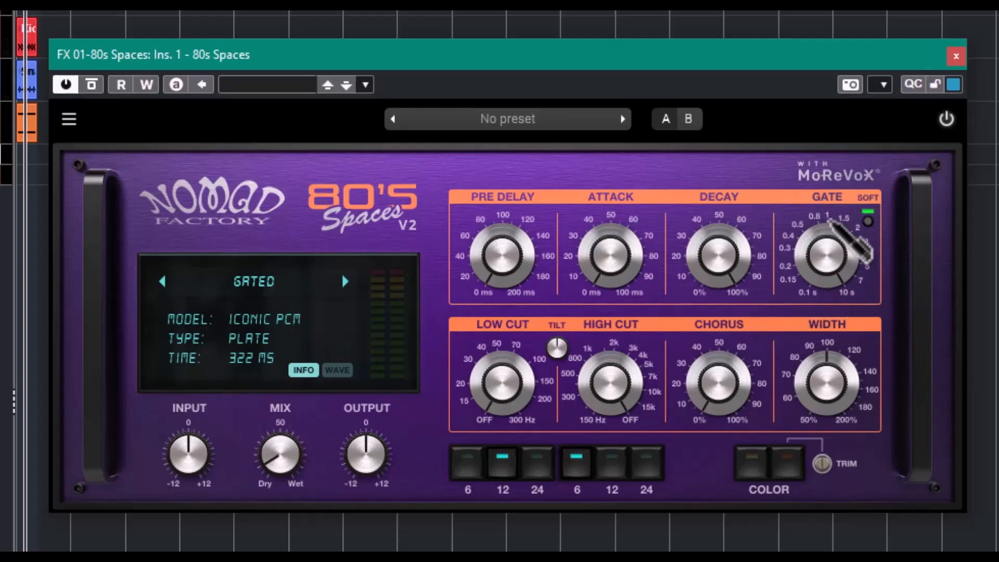
pyautogui.click(868, 220)
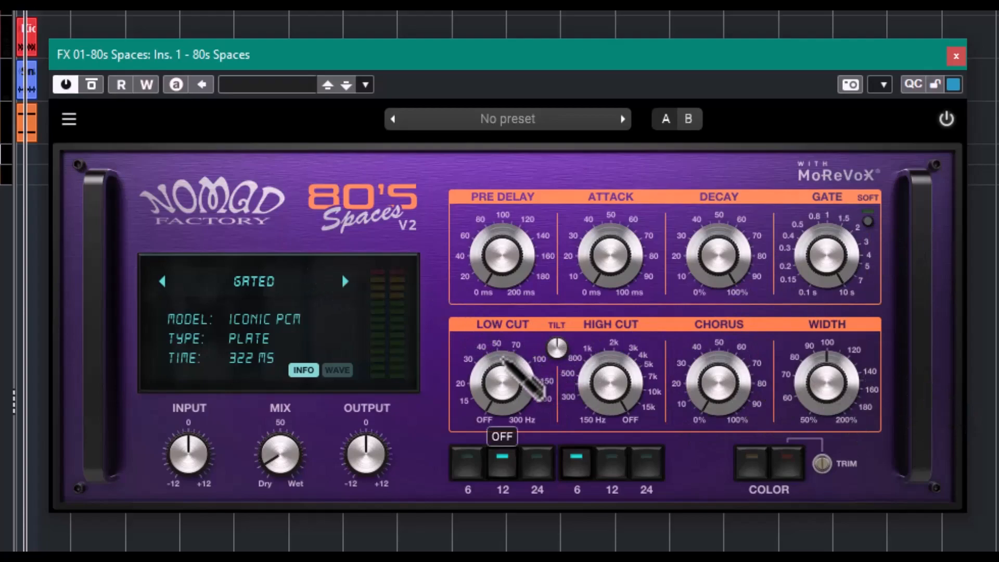
# Try out the Low Cut and High Cut filters and their 6, 12 and 24 dB/oct slopes
pyautogui.moveTo(508, 411); pyautogui.dragTo(468, 428)
pyautogui.moveTo(612, 386); pyautogui.dragTo(635, 325)
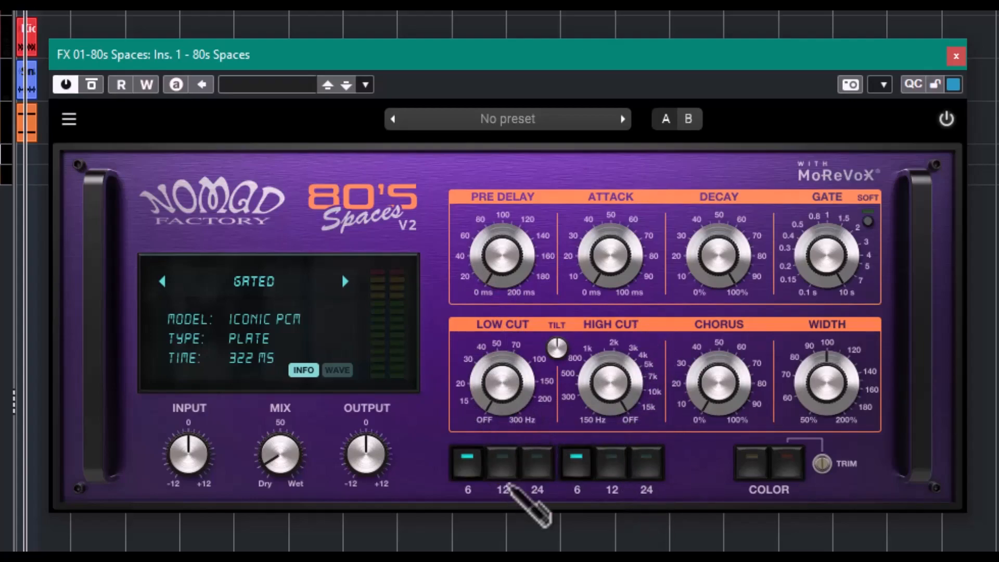
pyautogui.click(536, 468)
pyautogui.click(646, 462)
pyautogui.click(611, 462)
pyautogui.click(576, 460)
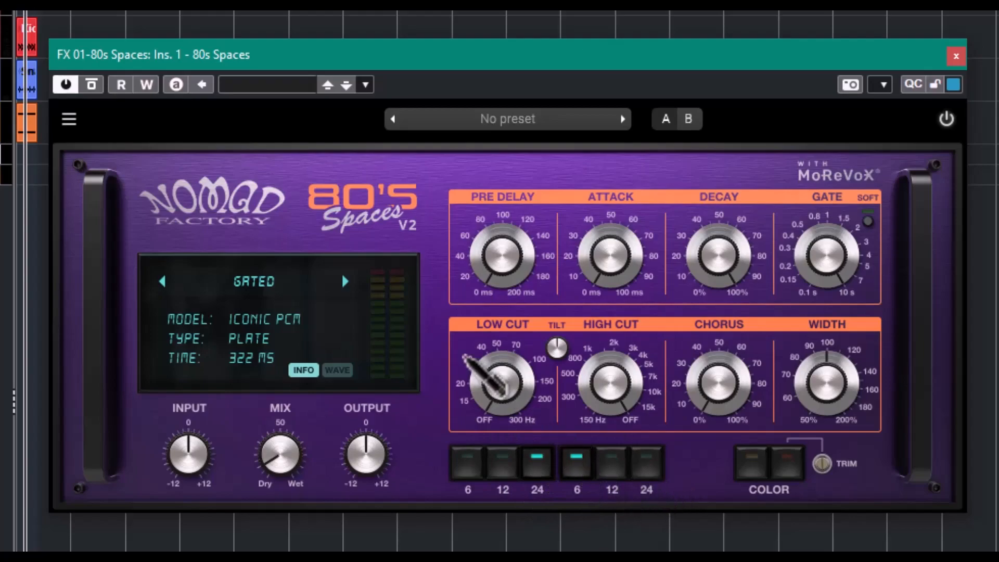
# Set the Low Cut to about 20 Hz and the High Cut to 3.2 kHz, both with a 24 dB/oct slope
pyautogui.click(478, 473)
pyautogui.moveTo(518, 413); pyautogui.dragTo(482, 346)
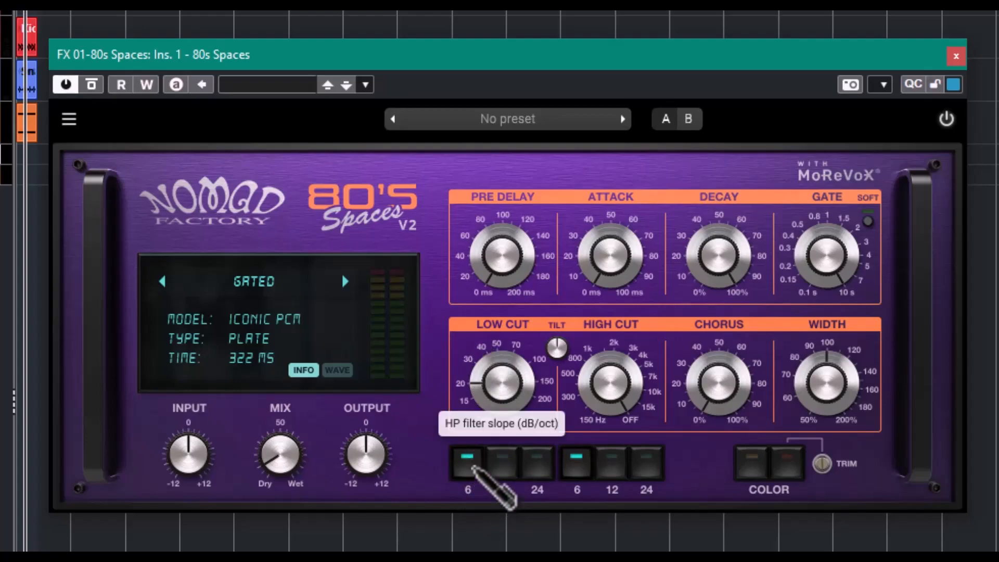
pyautogui.click(500, 460)
pyautogui.click(536, 465)
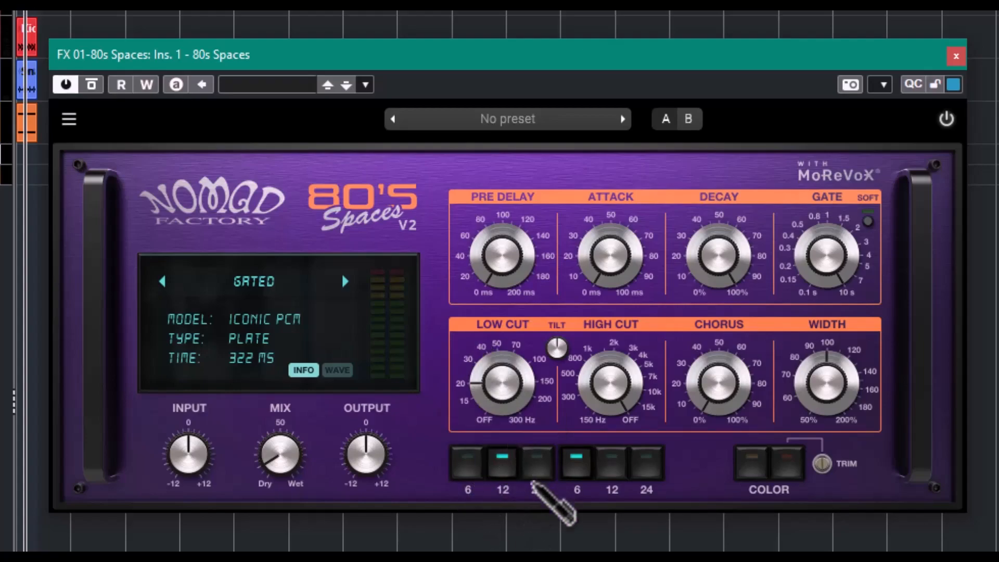
pyautogui.moveTo(627, 403); pyautogui.dragTo(628, 485)
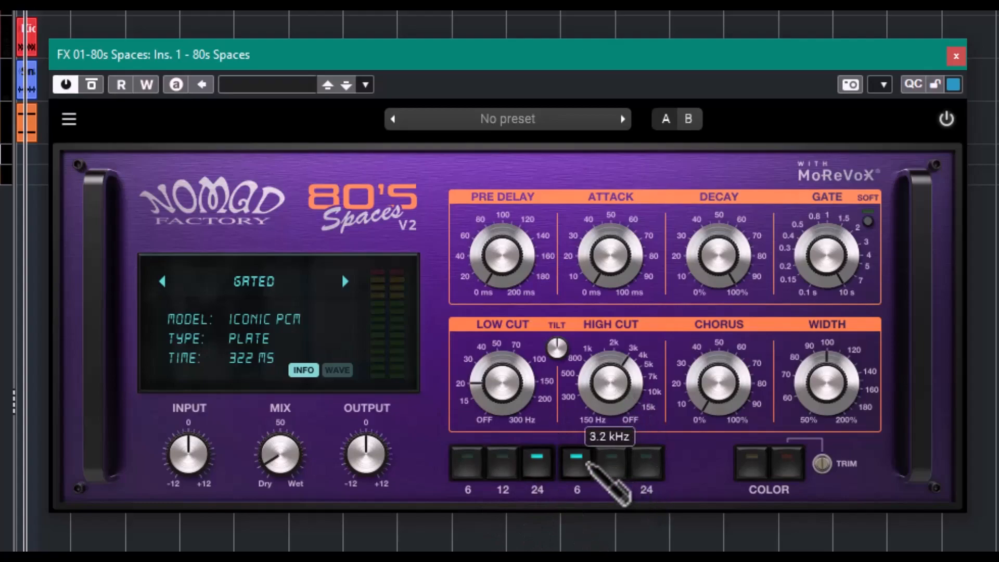
pyautogui.click(645, 461)
# Try a higher Tilt and about 20% Chorus, returning each control to 0%
pyautogui.moveTo(567, 354)
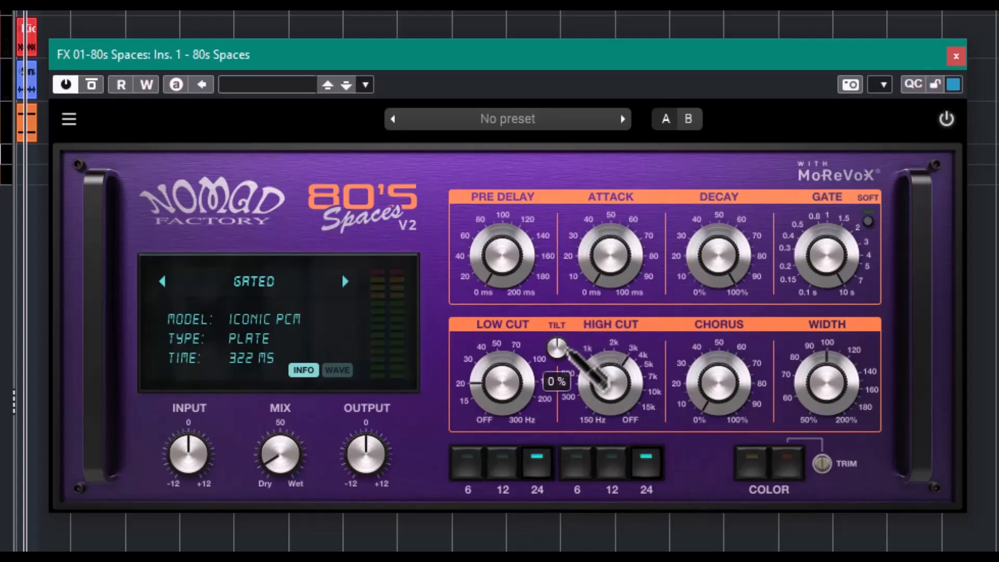
pyautogui.moveTo(561, 358)
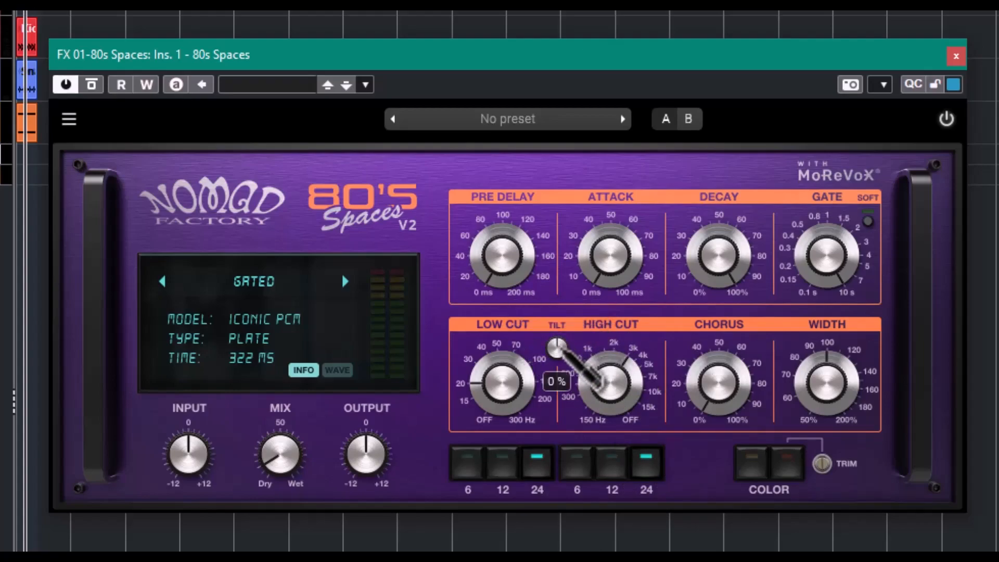
pyautogui.moveTo(559, 349); pyautogui.dragTo(551, 307)
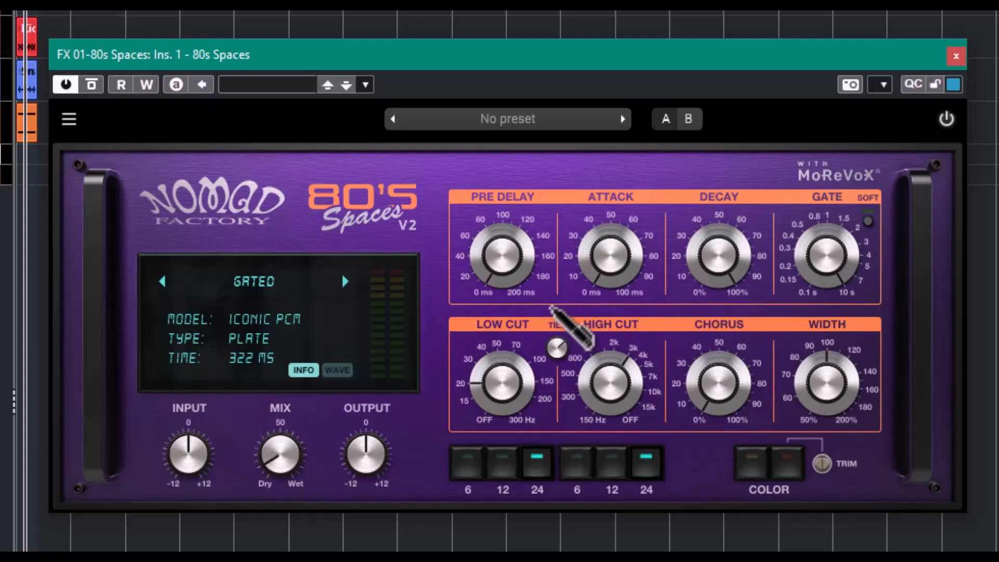
pyautogui.moveTo(550, 307); pyautogui.dragTo(559, 346)
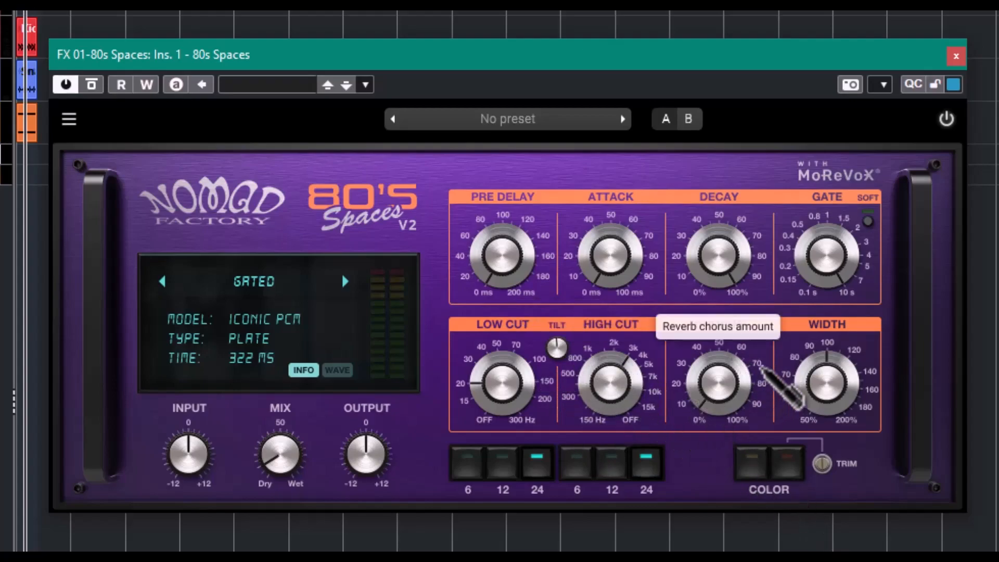
pyautogui.moveTo(718, 386); pyautogui.dragTo(712, 352)
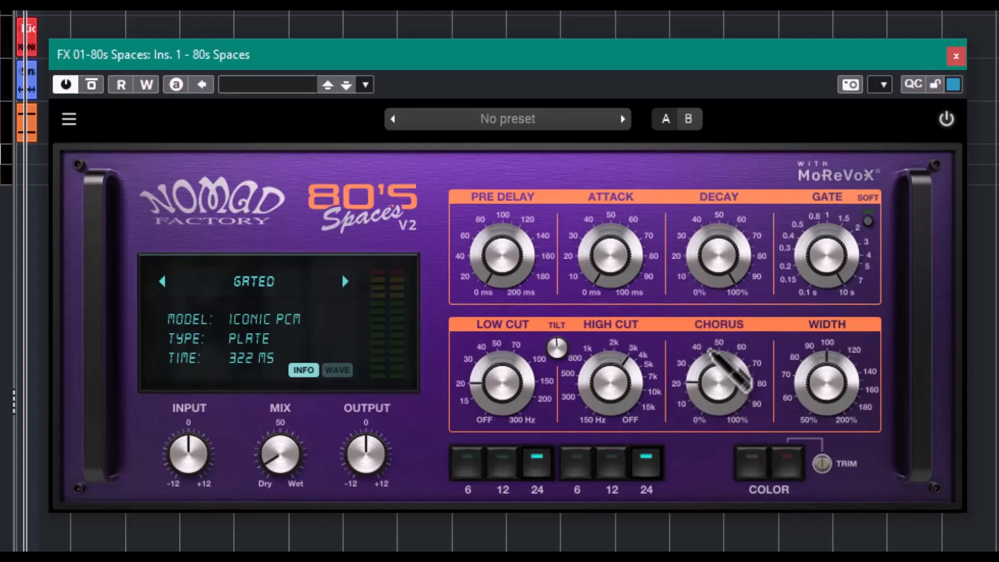
pyautogui.moveTo(711, 352); pyautogui.dragTo(680, 541)
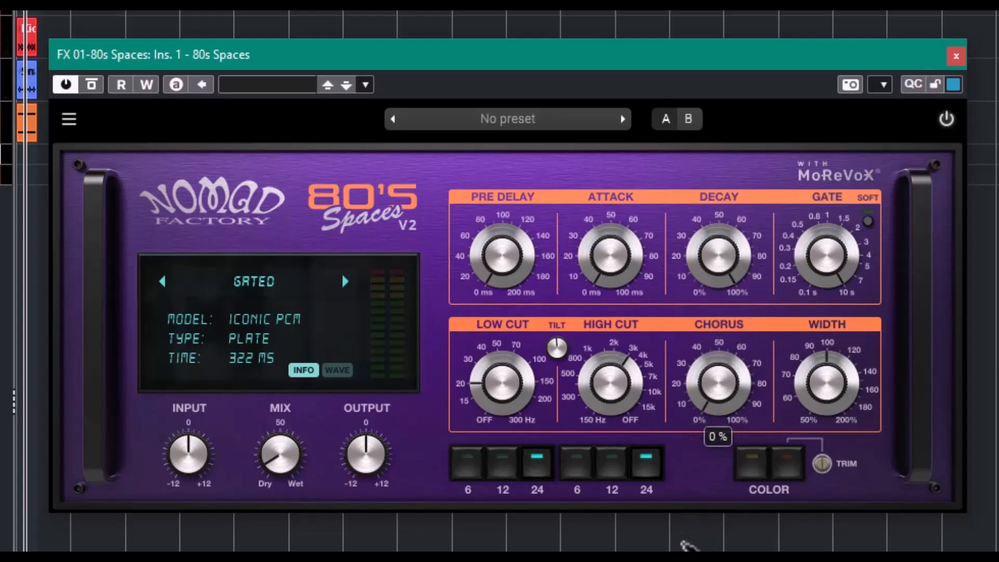
# Set the reverb Width to 101% and the Mix to slightly below 50%
pyautogui.moveTo(837, 388)
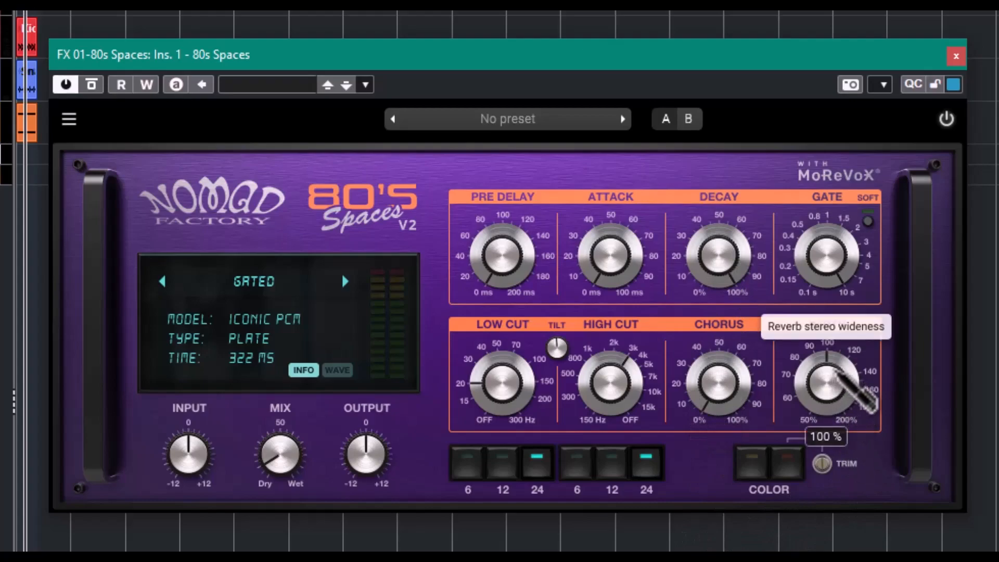
pyautogui.moveTo(836, 371)
pyautogui.mouseDown()
pyautogui.moveTo(810, 461)
pyautogui.moveTo(807, 542)
pyautogui.moveTo(821, 223)
pyautogui.moveTo(822, 382)
pyautogui.moveTo(821, 368)
pyautogui.mouseUp()
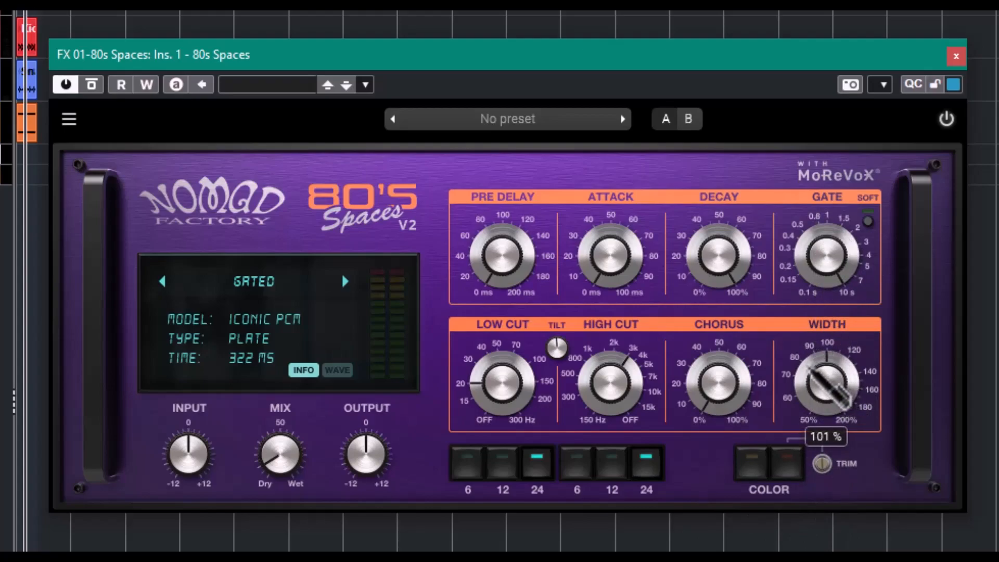
pyautogui.moveTo(209, 466)
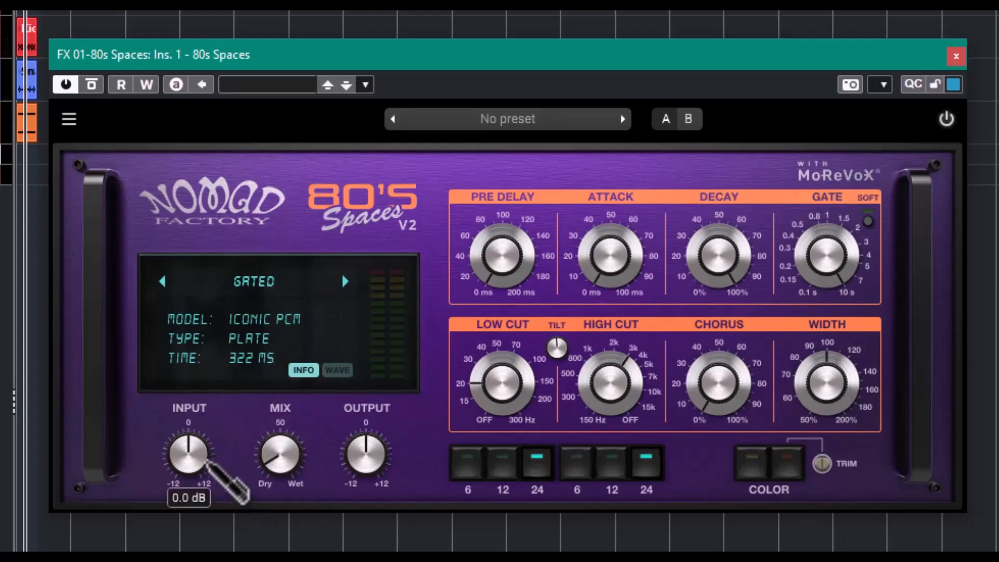
pyautogui.moveTo(291, 462)
pyautogui.moveTo(288, 458); pyautogui.dragTo(277, 357)
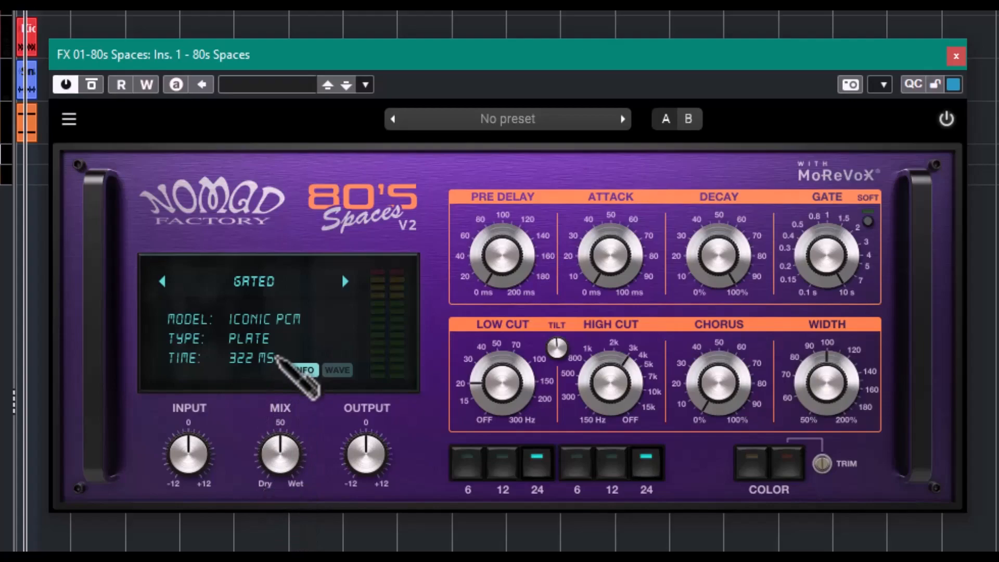
pyautogui.moveTo(276, 357)
pyautogui.mouseDown()
pyautogui.moveTo(285, 177)
pyautogui.moveTo(268, 235)
pyautogui.moveTo(261, 367)
pyautogui.mouseUp()
pyautogui.moveTo(347, 439)
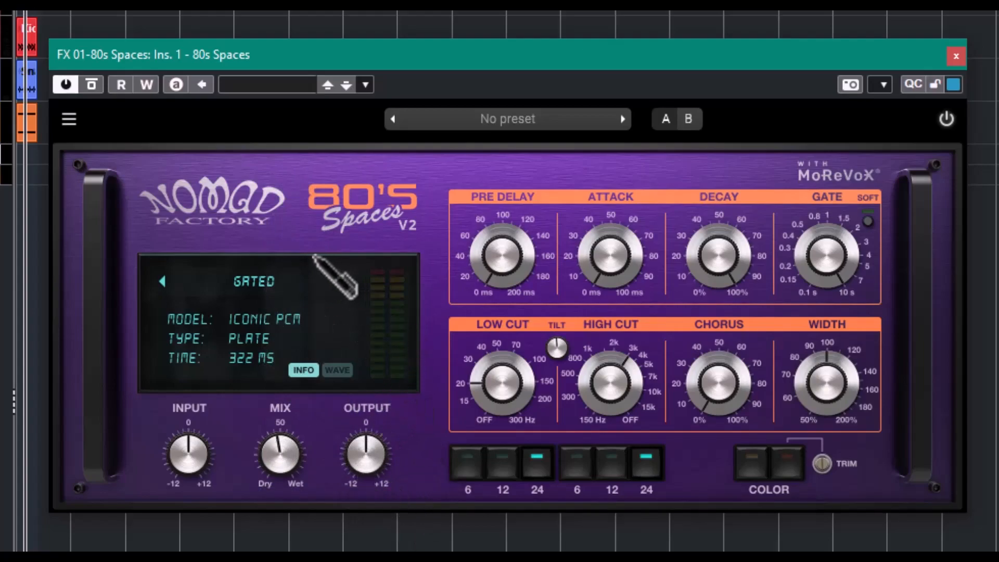
# Browse the reverb space categories and examine the Gated space's waveform before returning to its info view
pyautogui.click(248, 285)
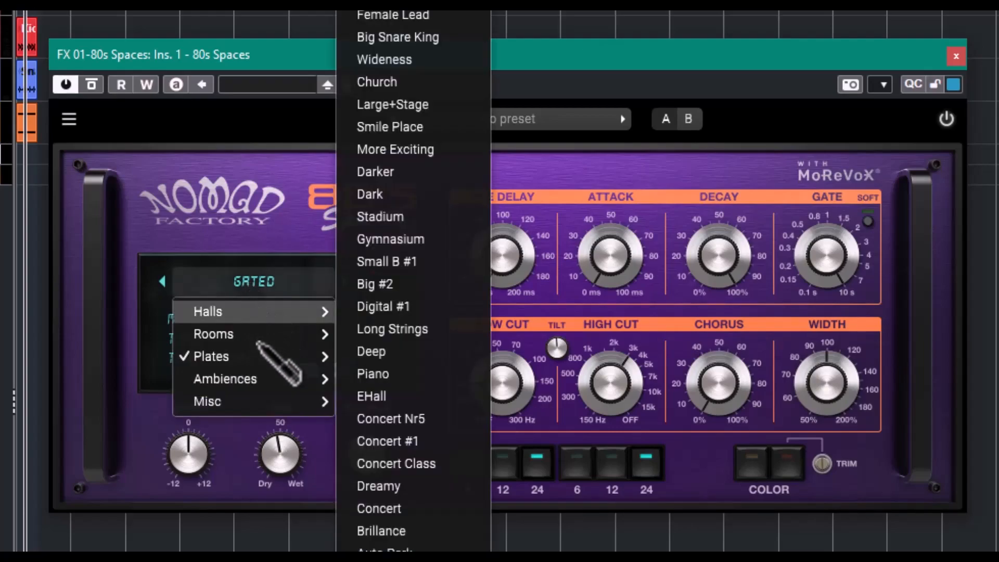
pyautogui.moveTo(260, 380)
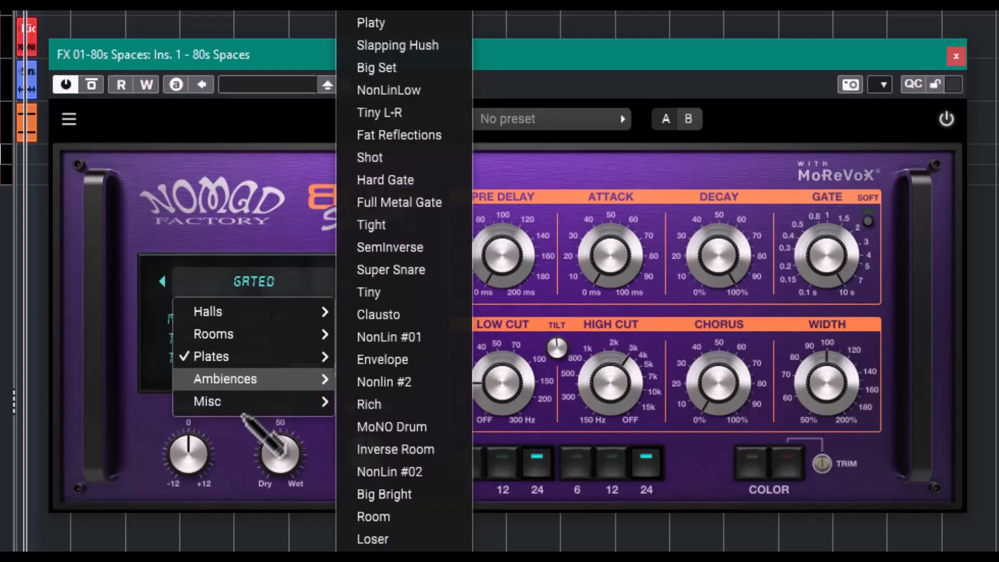
pyautogui.click(375, 279)
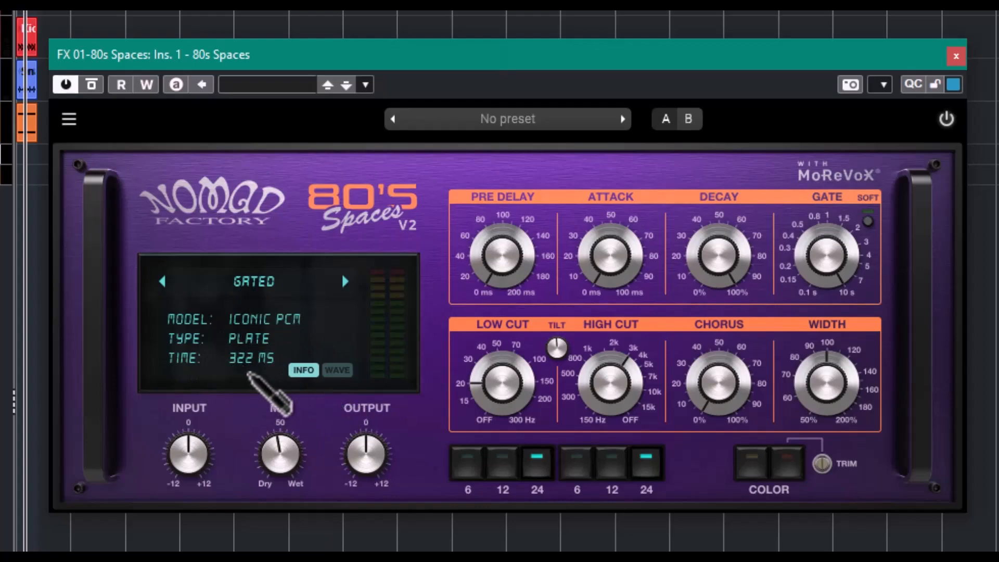
pyautogui.click(334, 370)
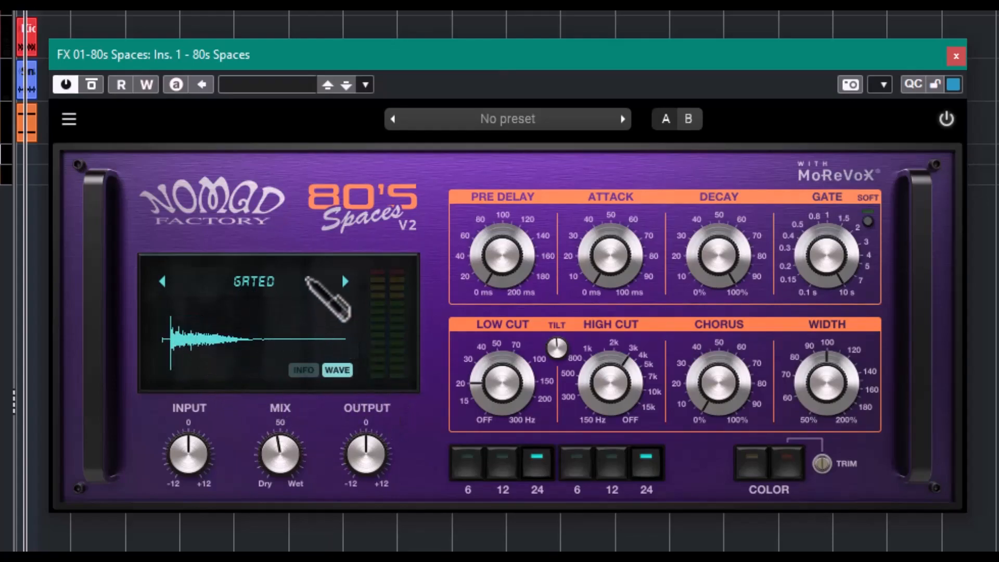
pyautogui.click(303, 370)
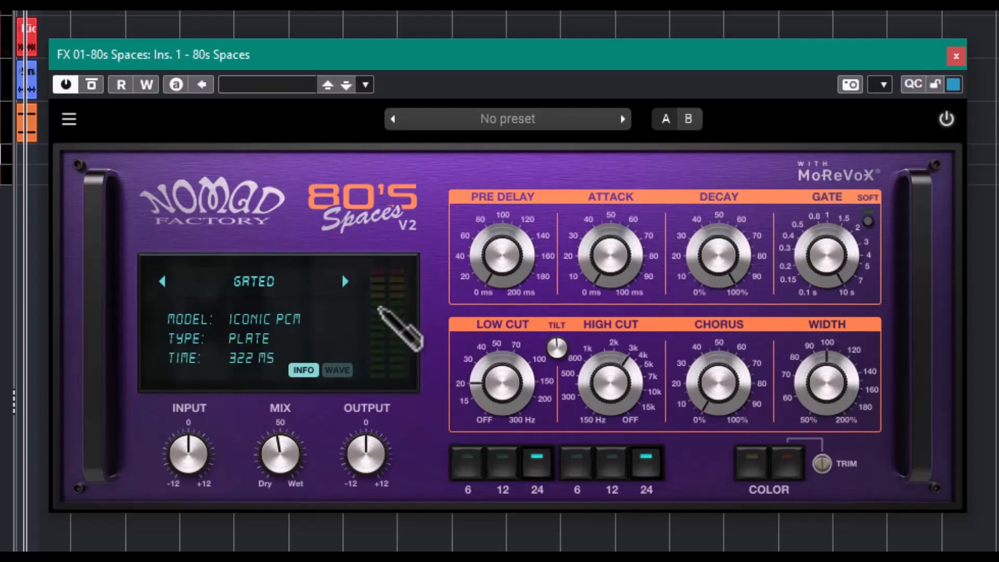
# Advance through the reverb spaces to the Japanese 90 plate ACPERC
pyautogui.click(344, 281)
pyautogui.click(345, 281)
pyautogui.click(345, 281)
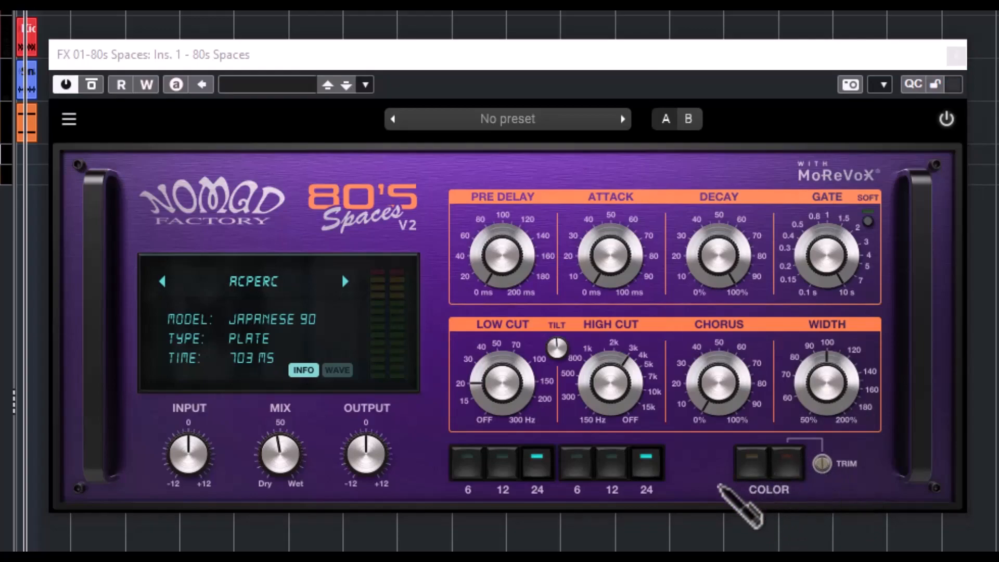
# Try out the yellow and red Color options, enabling both and keeping the analog color Trim at 0.0 dB
pyautogui.click(749, 468)
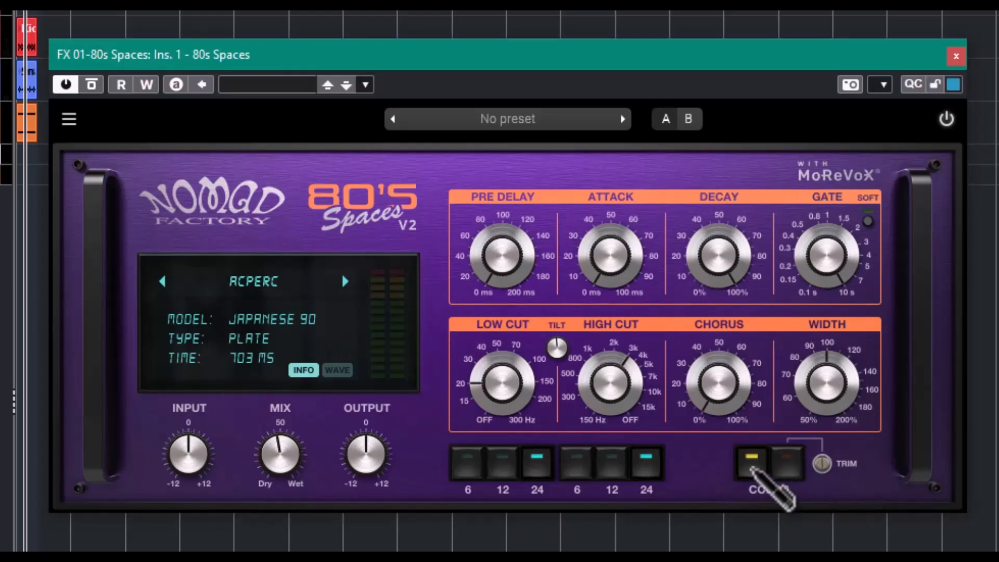
pyautogui.click(743, 448)
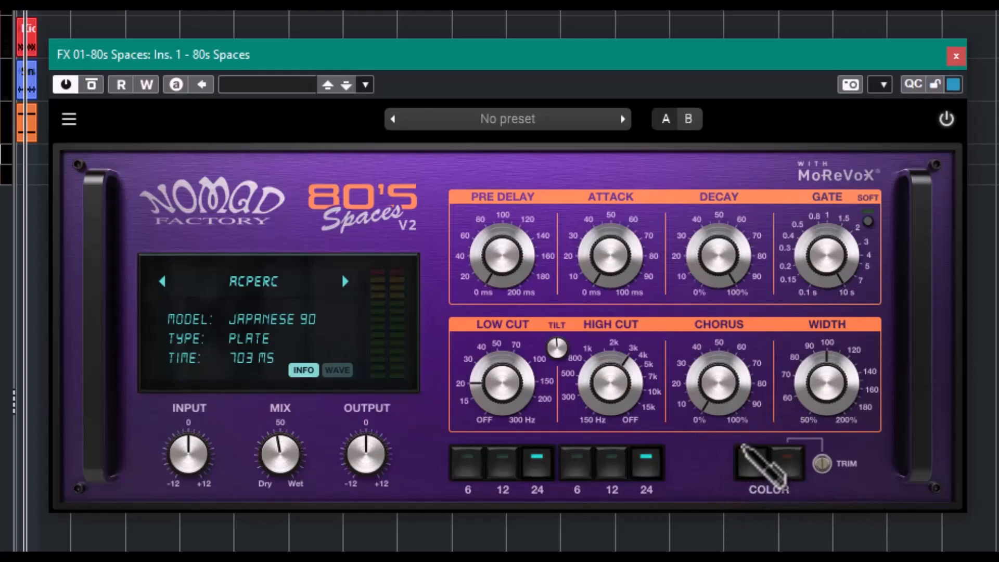
pyautogui.click(750, 459)
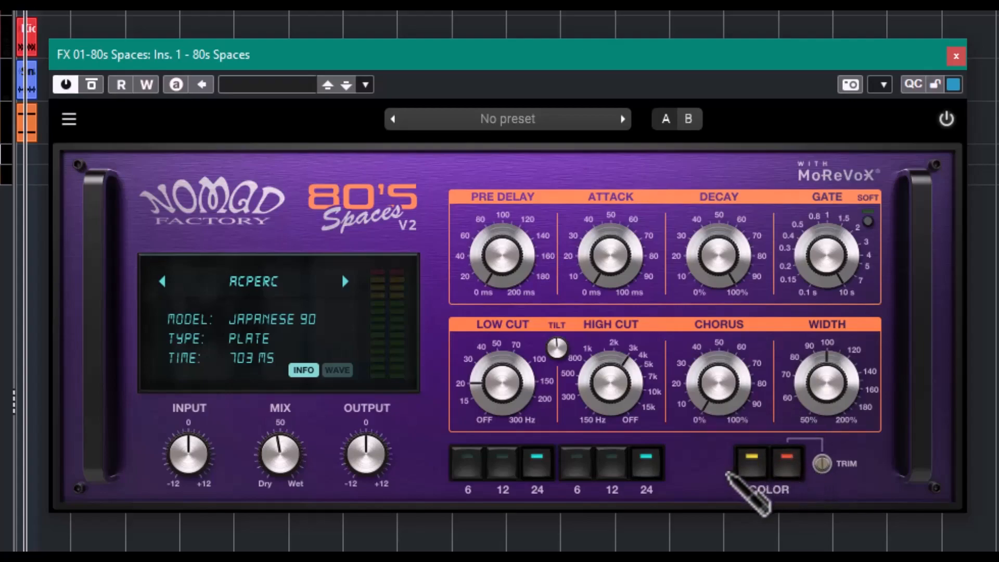
pyautogui.click(822, 463)
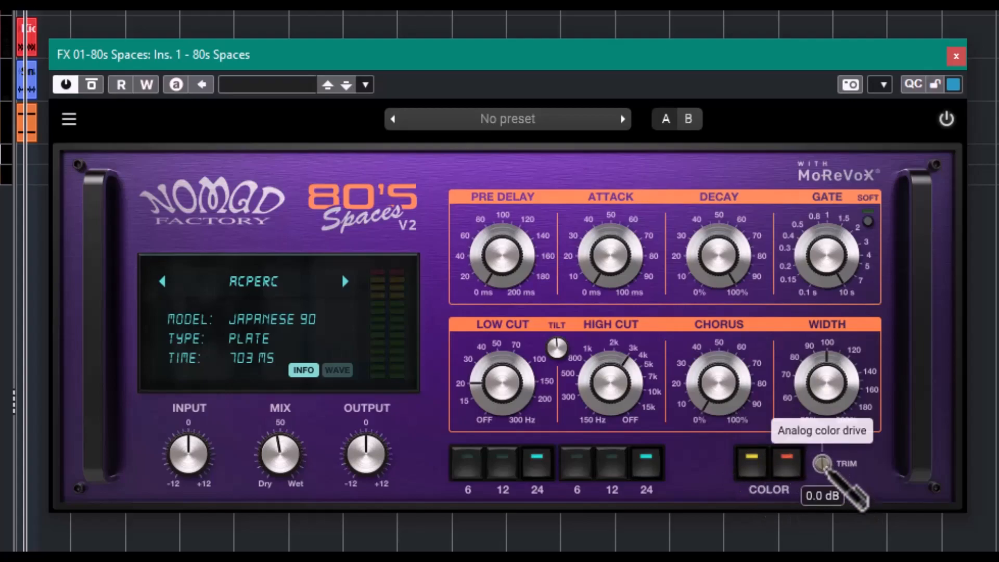
pyautogui.moveTo(822, 463)
pyautogui.mouseDown()
pyautogui.moveTo(834, 432)
pyautogui.moveTo(832, 375)
pyautogui.moveTo(822, 462)
pyautogui.mouseUp()
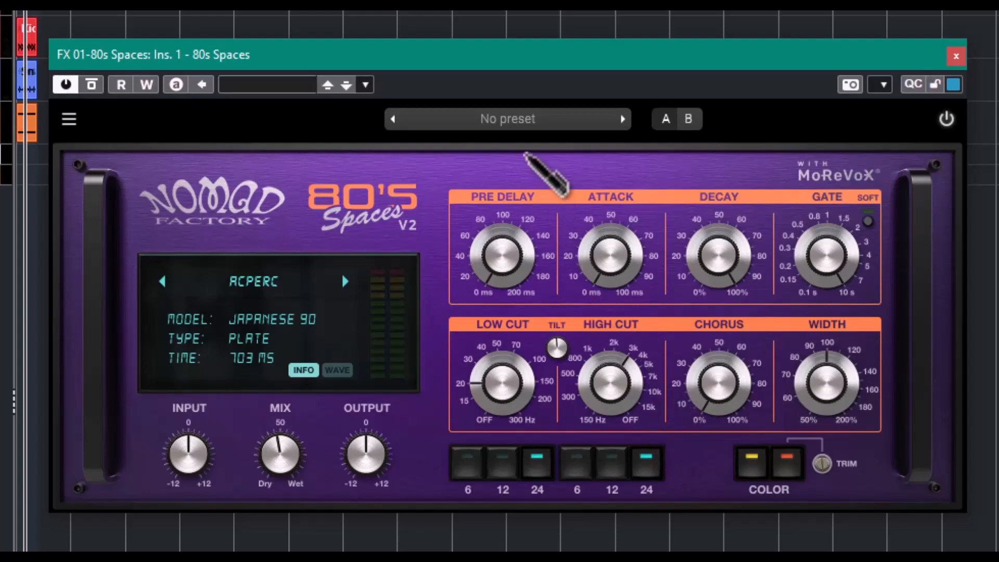
# Start playback with the reverb plugin bypassed, and re-enable the plugin to compare the sound
pyautogui.click(522, 118)
pyautogui.click(621, 149)
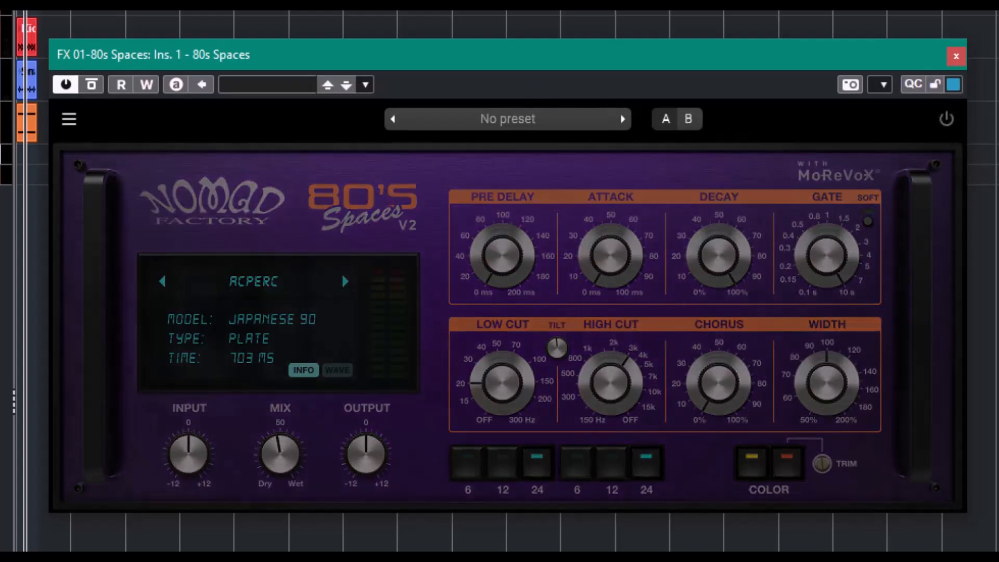
pyautogui.press('space')
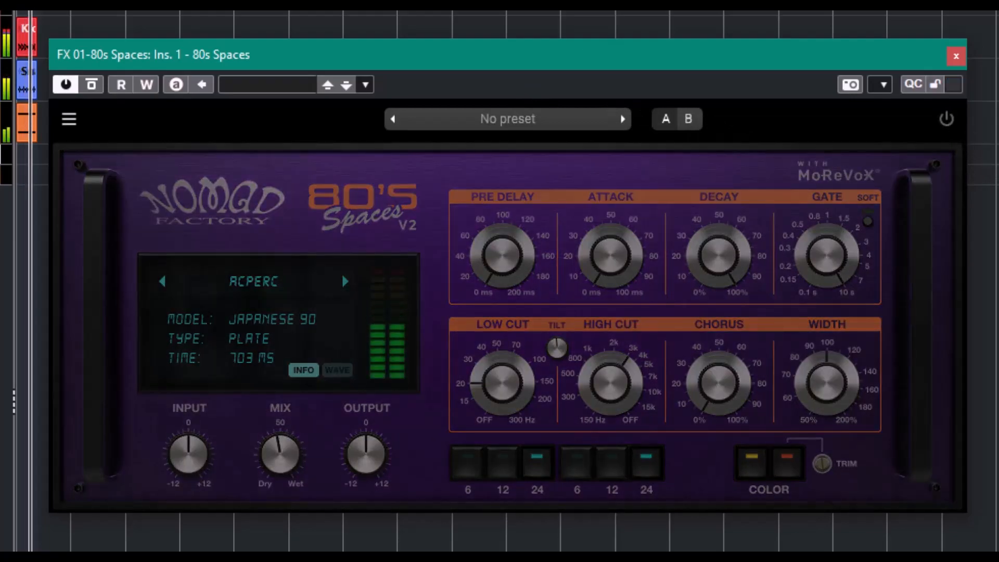
pyautogui.click(946, 119)
# Load the 01- Bulk Gate factory preset from the Drums category
pyautogui.click(507, 119)
pyautogui.moveTo(507, 229)
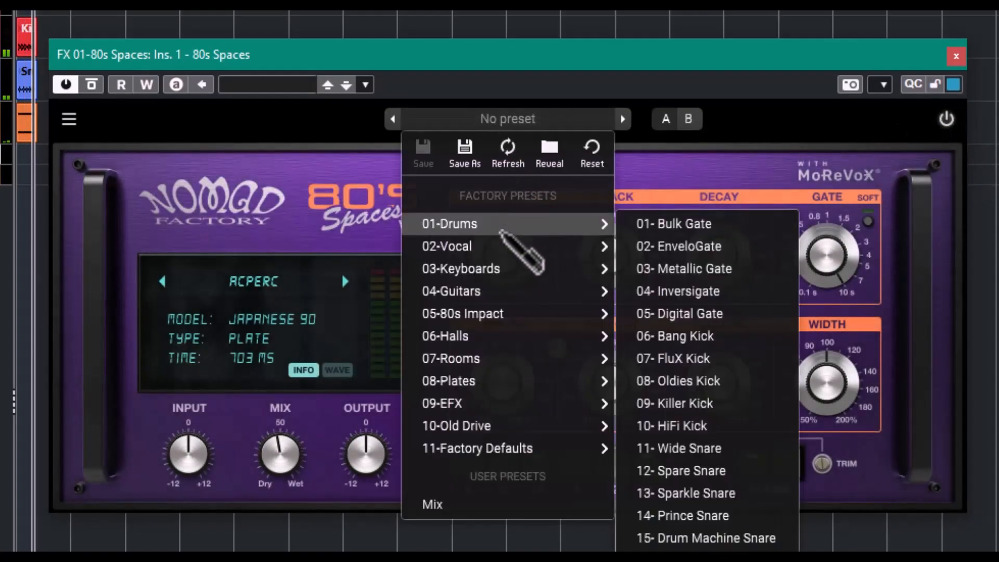
pyautogui.click(676, 224)
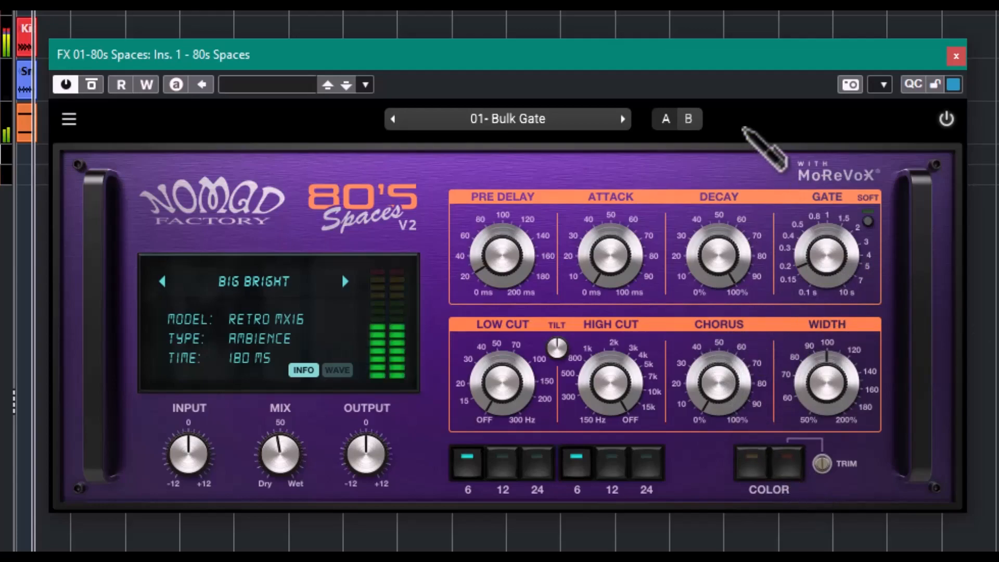
# Audition the following drum presets one after another, stopping at 12- Spare Snare
pyautogui.click(622, 119)
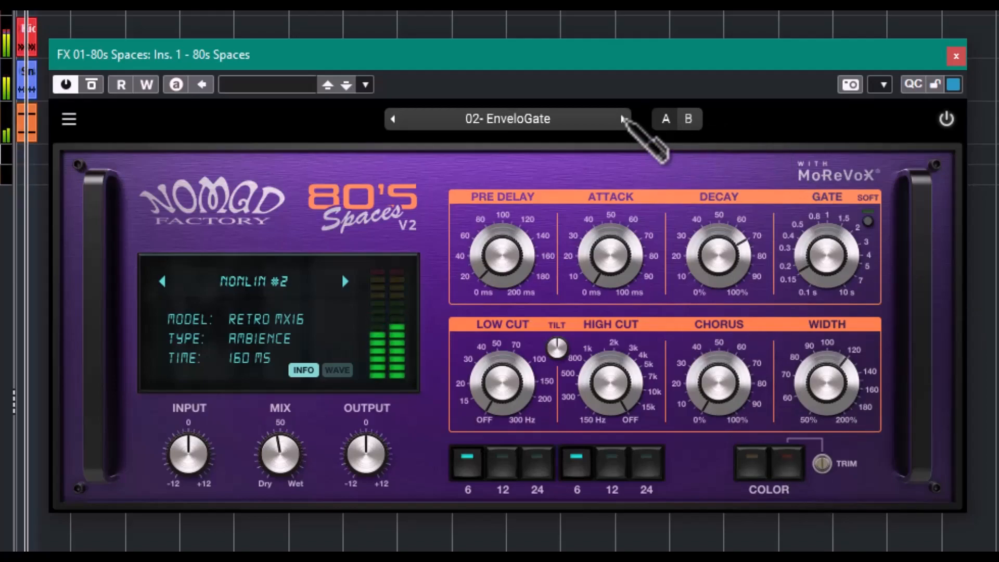
pyautogui.click(623, 119)
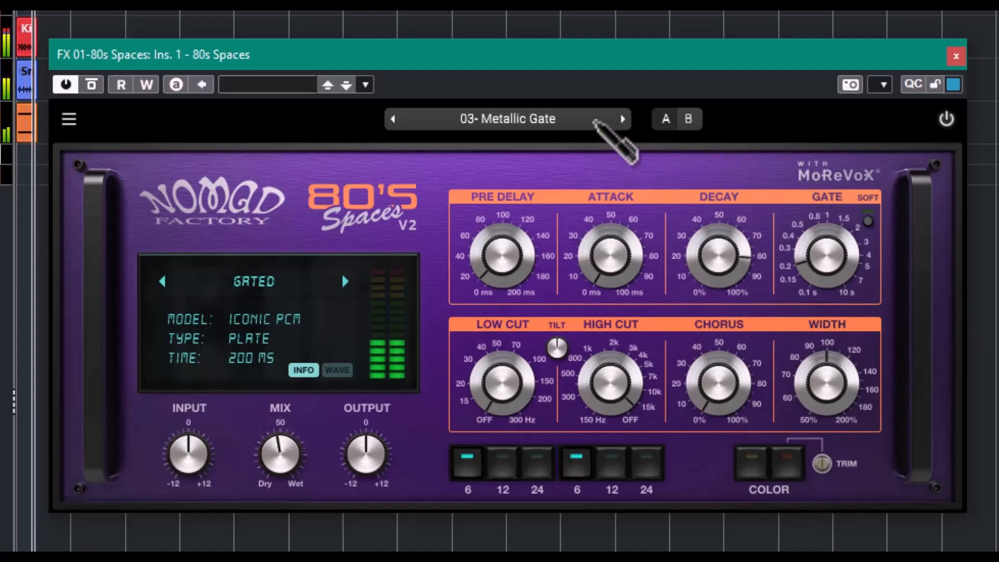
pyautogui.click(623, 119)
pyautogui.click(623, 119)
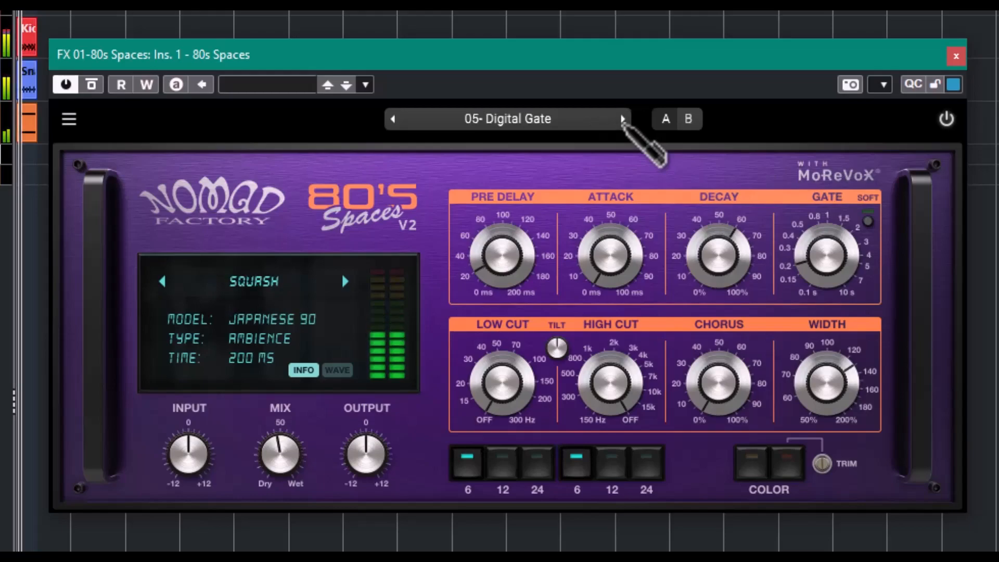
pyautogui.click(622, 120)
pyautogui.click(623, 119)
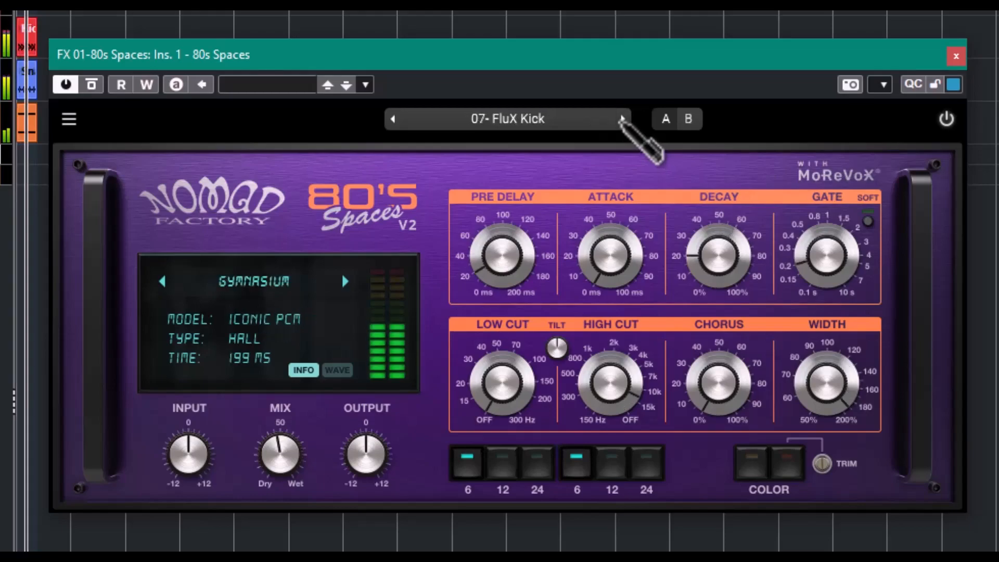
pyautogui.click(622, 119)
pyautogui.click(622, 119)
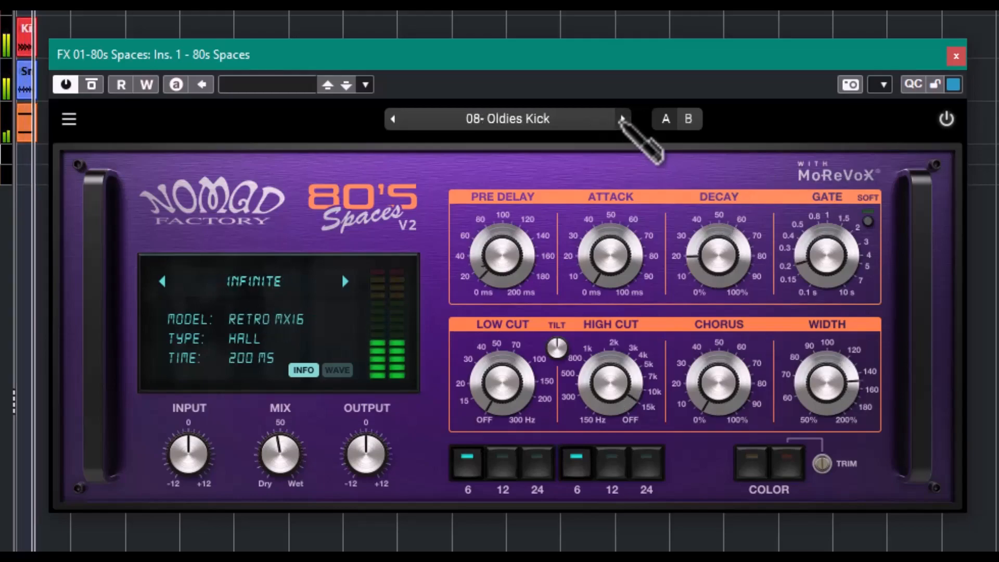
pyautogui.click(622, 119)
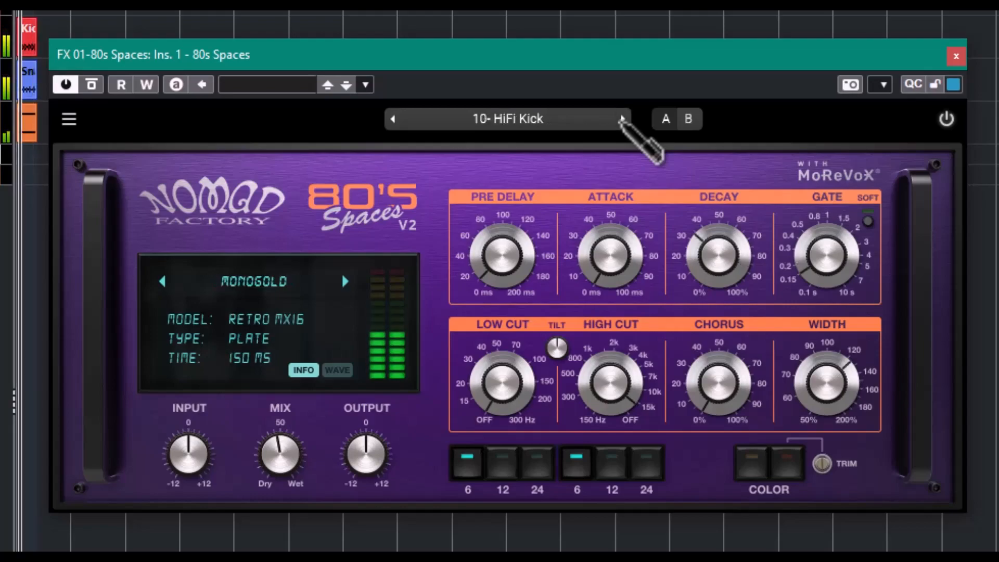
pyautogui.click(622, 119)
pyautogui.click(622, 119)
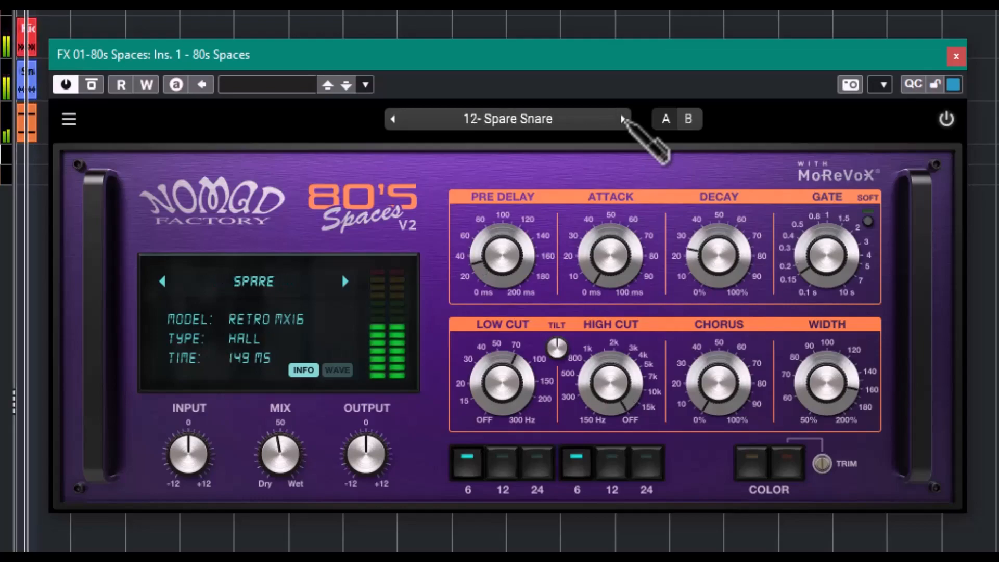
# Set Pre Delay and Attack to 0 ms, and try Decay at 0% with the Gate at 10 s
pyautogui.moveTo(514, 287); pyautogui.dragTo(529, 319)
pyautogui.moveTo(602, 256)
pyautogui.moveTo(601, 257); pyautogui.dragTo(595, 417)
pyautogui.moveTo(708, 254); pyautogui.dragTo(715, 401)
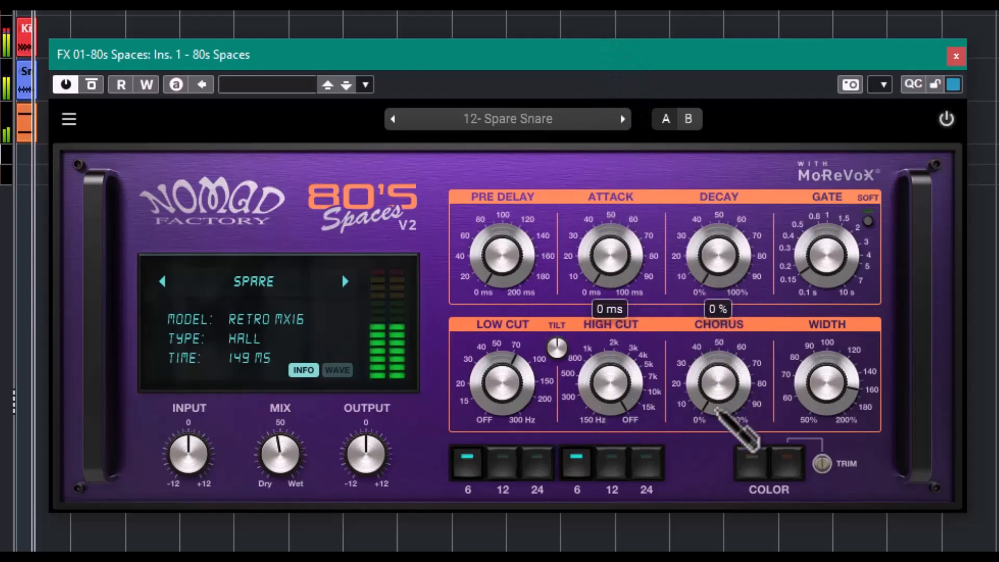
pyautogui.moveTo(826, 260); pyautogui.dragTo(848, 391)
pyautogui.moveTo(724, 301); pyautogui.dragTo(728, 411)
pyautogui.moveTo(825, 250); pyautogui.dragTo(832, 151)
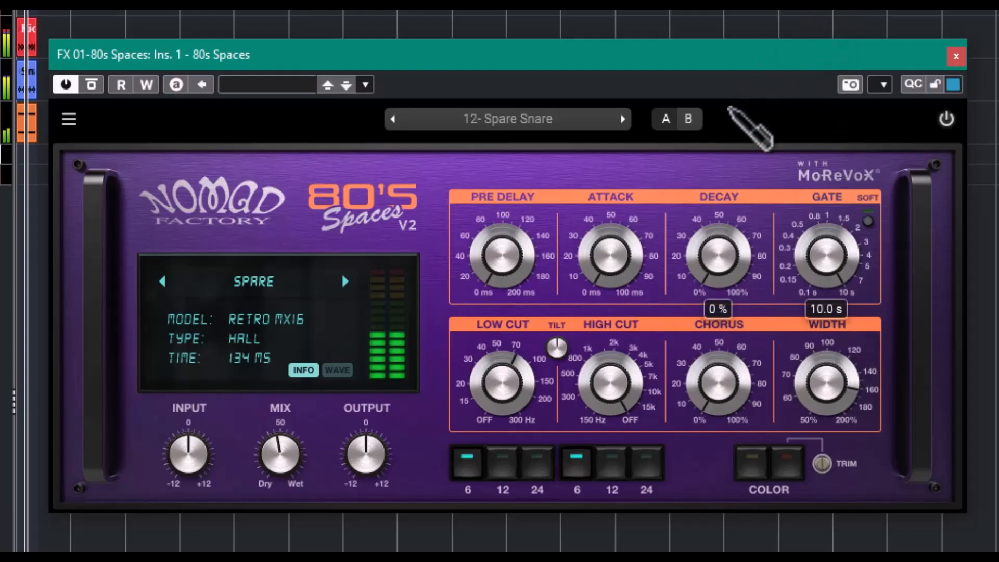
# Try different Decay and Gate settings, including the Soft gate option, ending with Decay at 100% and Gate at 10 s
pyautogui.moveTo(730, 238); pyautogui.dragTo(727, 7)
pyautogui.moveTo(834, 231); pyautogui.dragTo(853, 526)
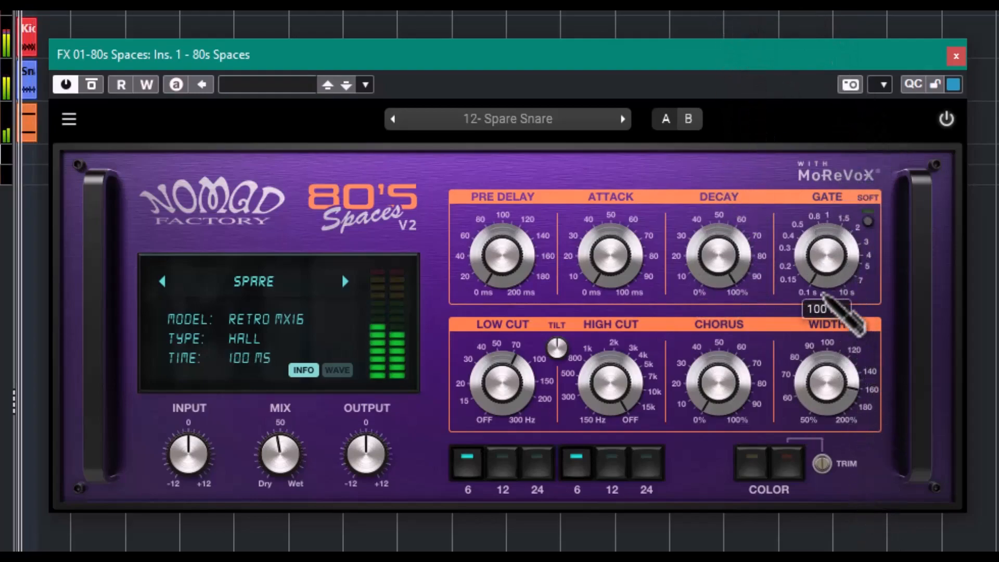
pyautogui.click(867, 221)
pyautogui.moveTo(823, 269); pyautogui.dragTo(803, 221)
pyautogui.moveTo(736, 245); pyautogui.dragTo(715, 354)
pyautogui.moveTo(717, 258); pyautogui.dragTo(713, 189)
pyautogui.moveTo(821, 260); pyautogui.dragTo(862, 39)
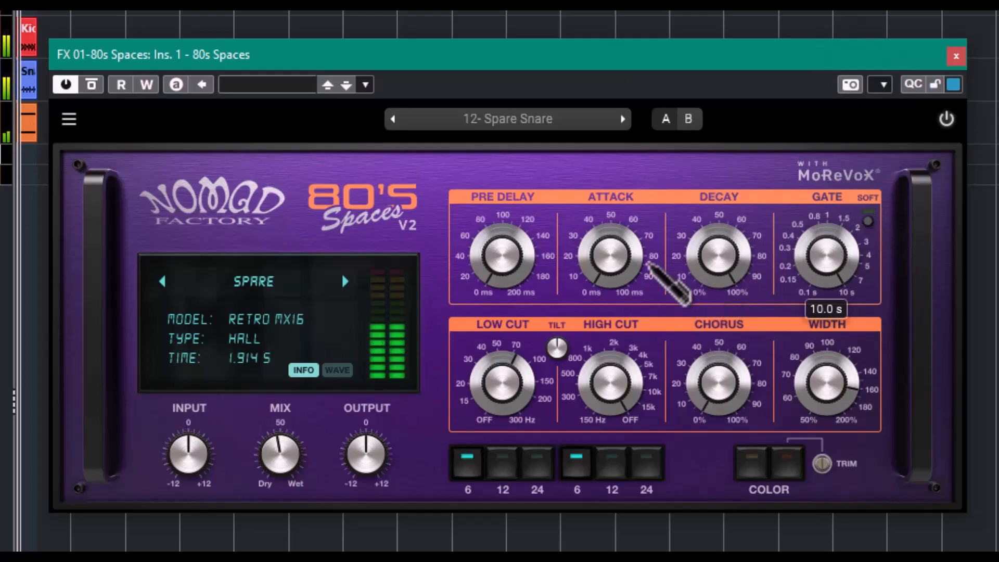
# Lower the Mix to 16% and load the Clausto space from the Ambiences
pyautogui.moveTo(281, 455); pyautogui.dragTo(300, 538)
pyautogui.click(287, 280)
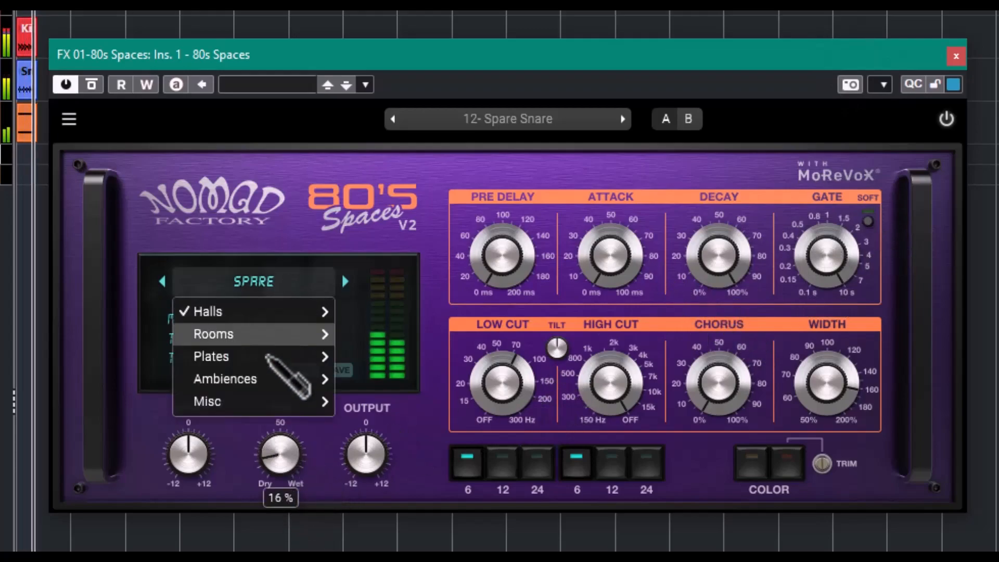
pyautogui.moveTo(265, 379)
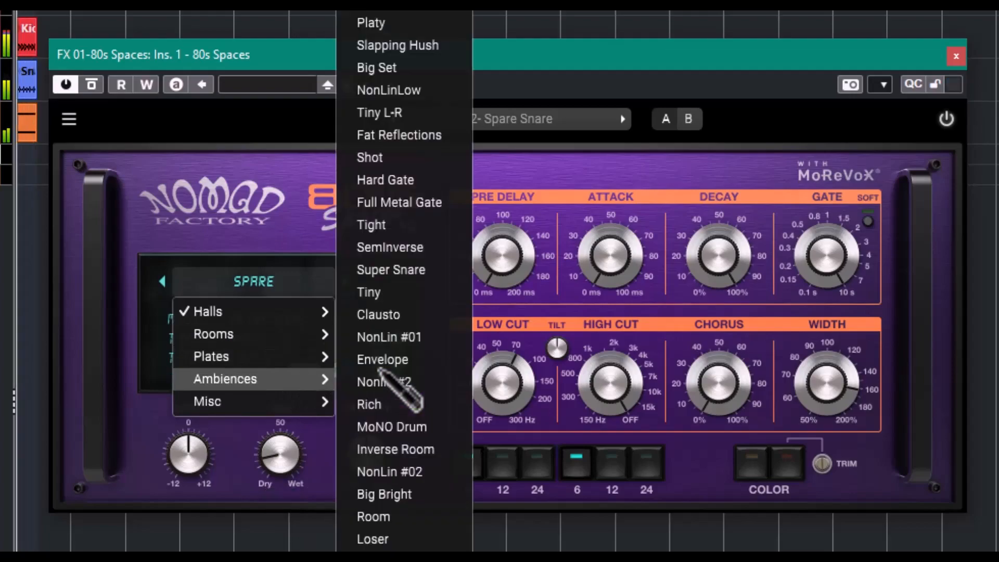
pyautogui.click(424, 315)
# Load the Light Space room and set its Decay to 14%, with the Gate kept at 10 s
pyautogui.click(260, 330)
pyautogui.moveTo(254, 331)
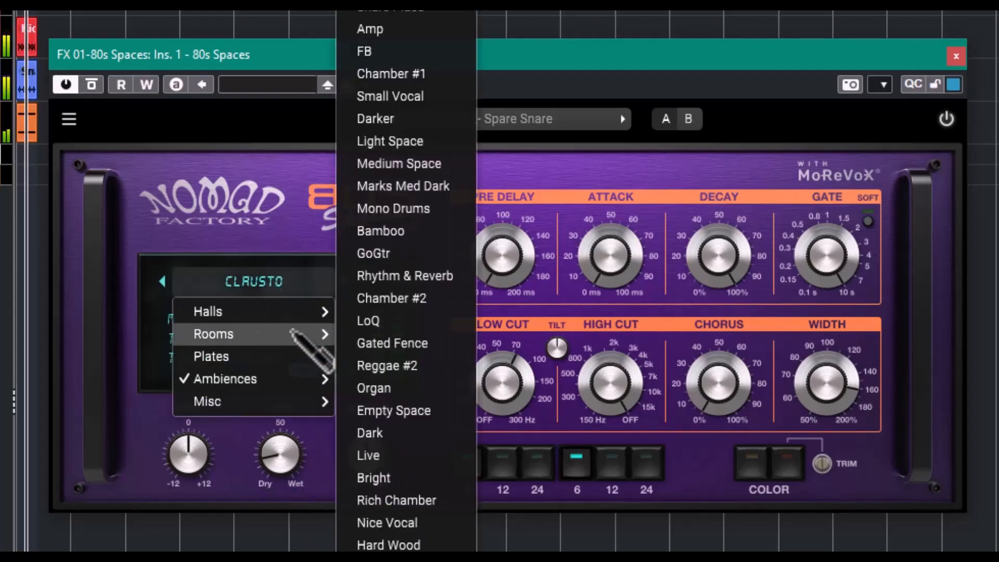
pyautogui.click(396, 140)
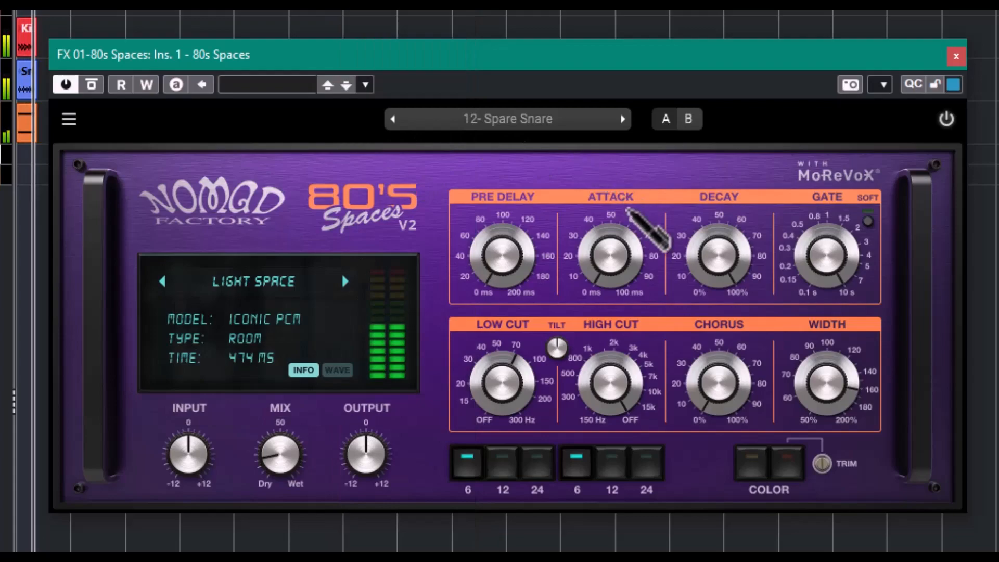
pyautogui.moveTo(830, 260); pyautogui.dragTo(842, 167)
pyautogui.moveTo(734, 240); pyautogui.dragTo(762, 458)
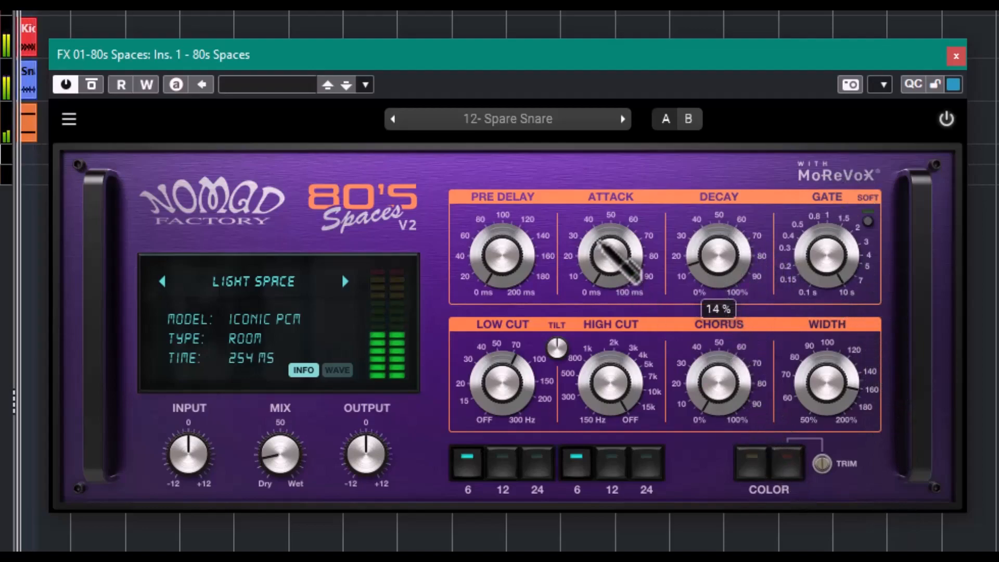
# Set the Low Cut to about 45 Hz and the High Cut to 4.2 kHz, both with a 24 dB/oct slope
pyautogui.moveTo(505, 394); pyautogui.dragTo(525, 442)
pyautogui.click(536, 462)
pyautogui.click(646, 464)
pyautogui.moveTo(634, 367); pyautogui.dragTo(633, 437)
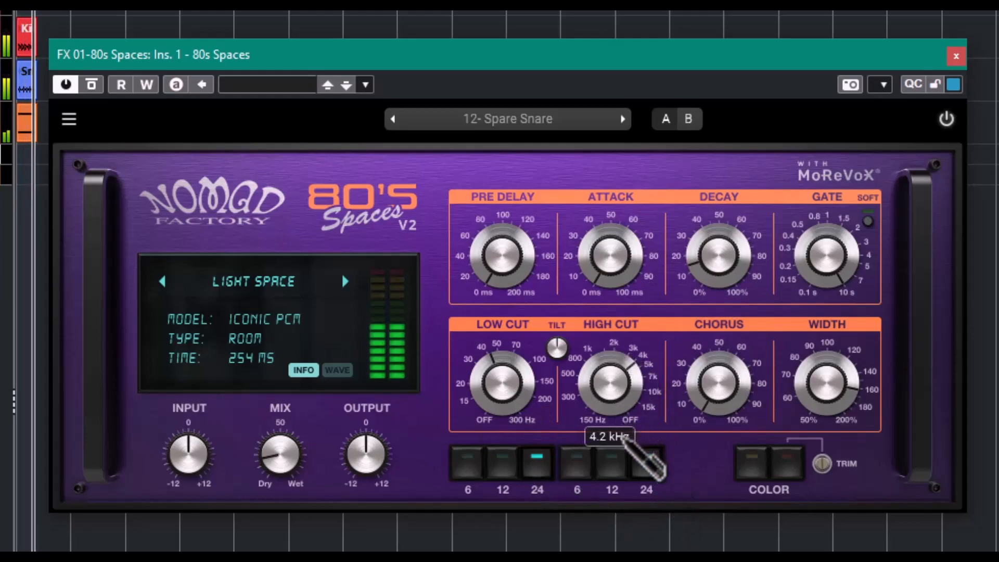
# Raise the Chorus to 100% and the Width to 200%
pyautogui.moveTo(718, 420); pyautogui.dragTo(718, 134)
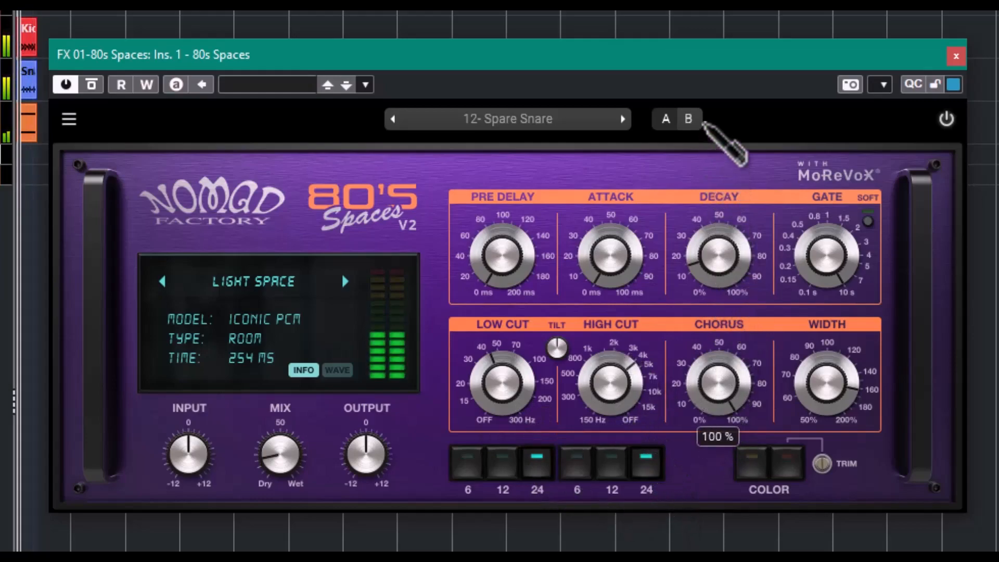
pyautogui.moveTo(844, 349); pyautogui.dragTo(823, 312)
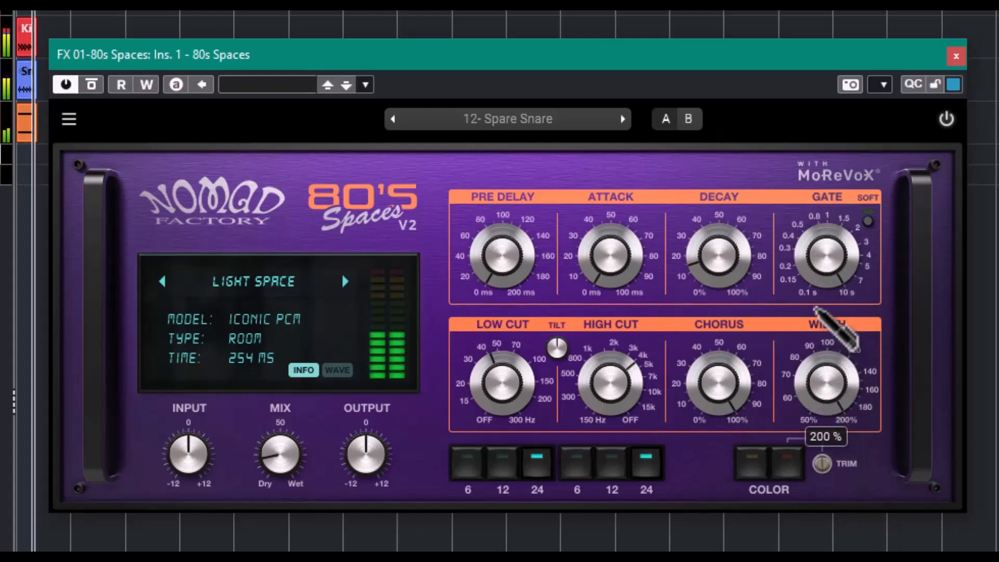
# Enable both Color options and raise the analog color Trim to +6.0 dB
pyautogui.click(752, 465)
pyautogui.click(787, 468)
pyautogui.moveTo(824, 464); pyautogui.dragTo(797, 249)
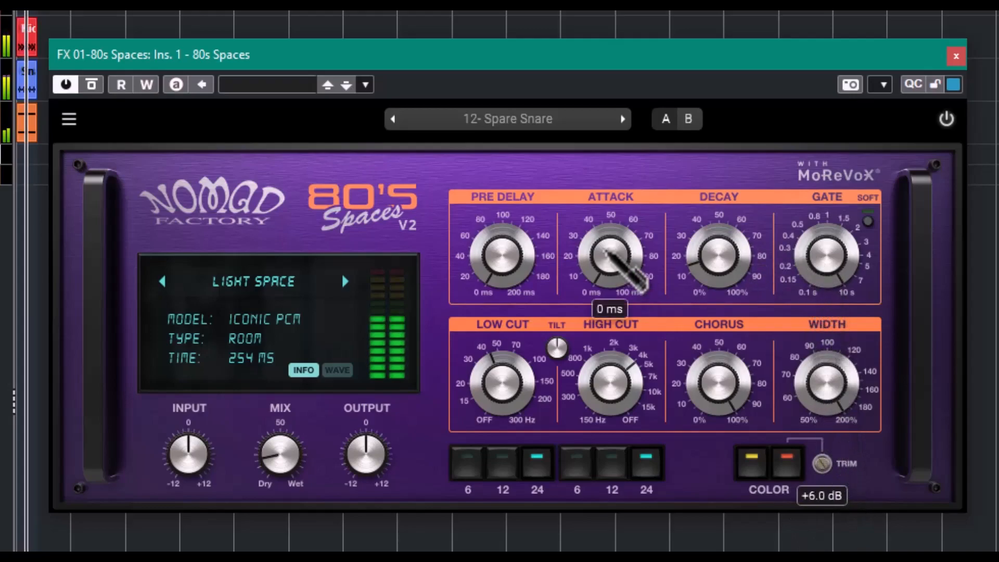
# Readjust the Mix on the Light Space room, with the Gate lowered to 0.1 s and the Decay raised to 100%
pyautogui.moveTo(312, 424); pyautogui.dragTo(338, 443)
pyautogui.moveTo(819, 247); pyautogui.dragTo(863, 522)
pyautogui.moveTo(704, 275); pyautogui.dragTo(695, 59)
# Load the 15- Drum Machine Snare preset from the Drums category and set its Gate to 2.8 s
pyautogui.click(552, 120)
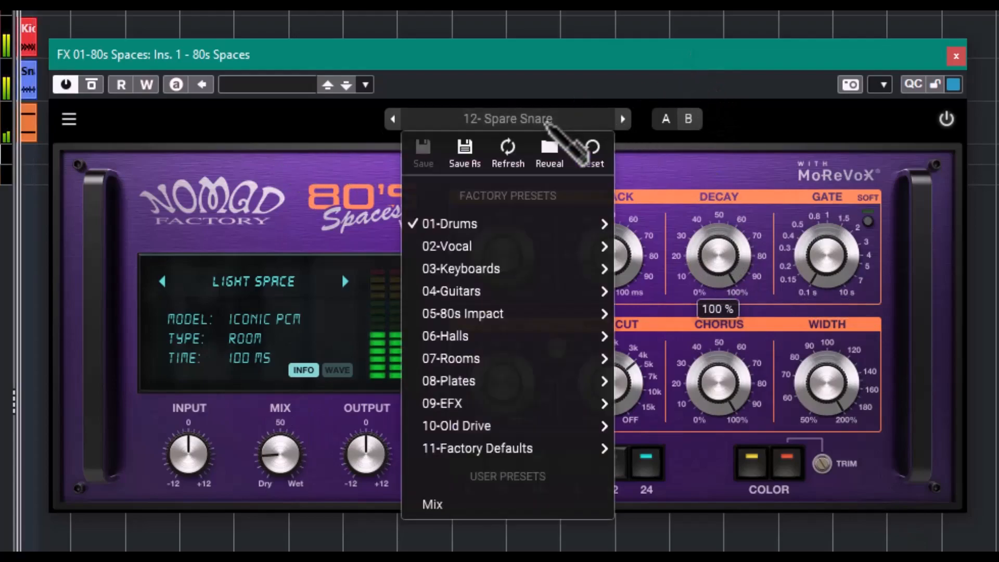
pyautogui.moveTo(549, 228)
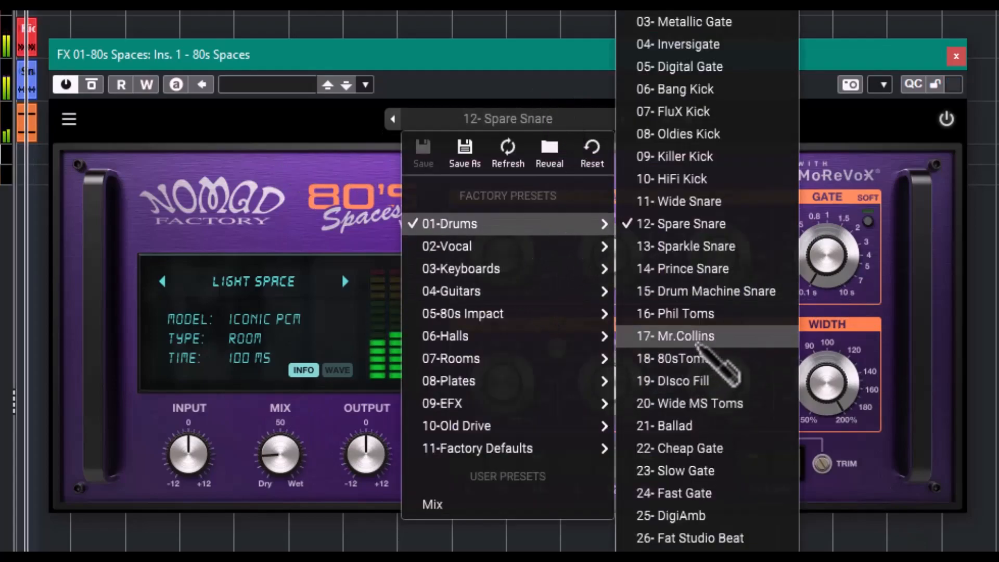
pyautogui.click(734, 295)
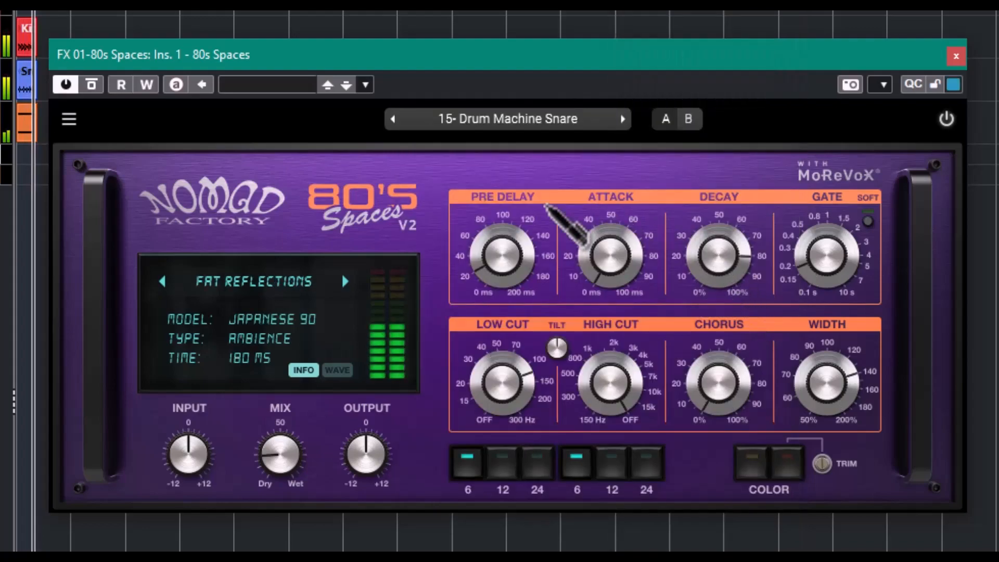
pyautogui.moveTo(839, 283); pyautogui.dragTo(753, 227)
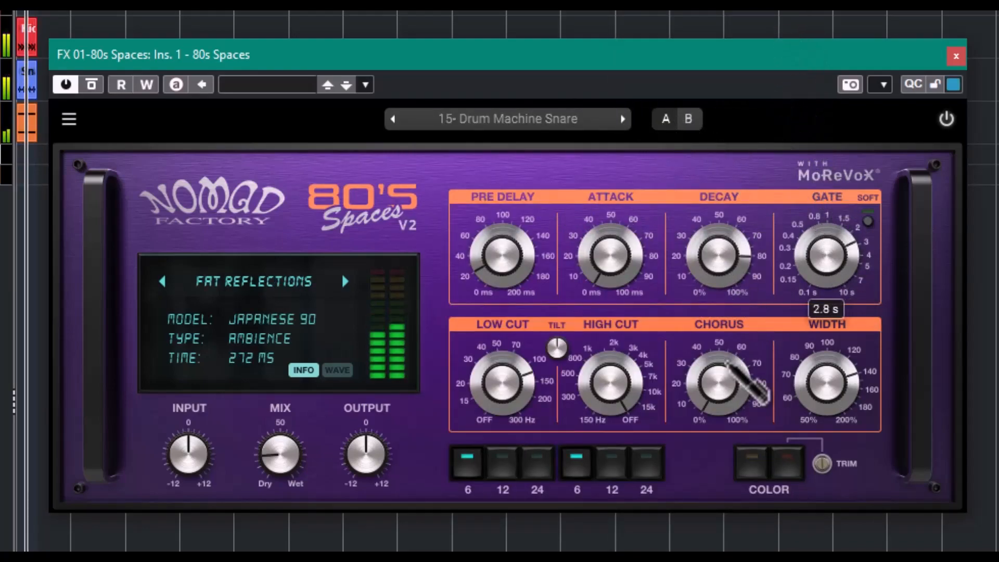
# Shape the snare reverb with both Color options enabled, 73% Chorus, a 1.1 kHz High Cut and a 66 Hz Low Cut
pyautogui.click(754, 460)
pyautogui.moveTo(728, 394); pyautogui.dragTo(689, 219)
pyautogui.moveTo(619, 377); pyautogui.dragTo(593, 502)
pyautogui.moveTo(503, 369); pyautogui.dragTo(531, 466)
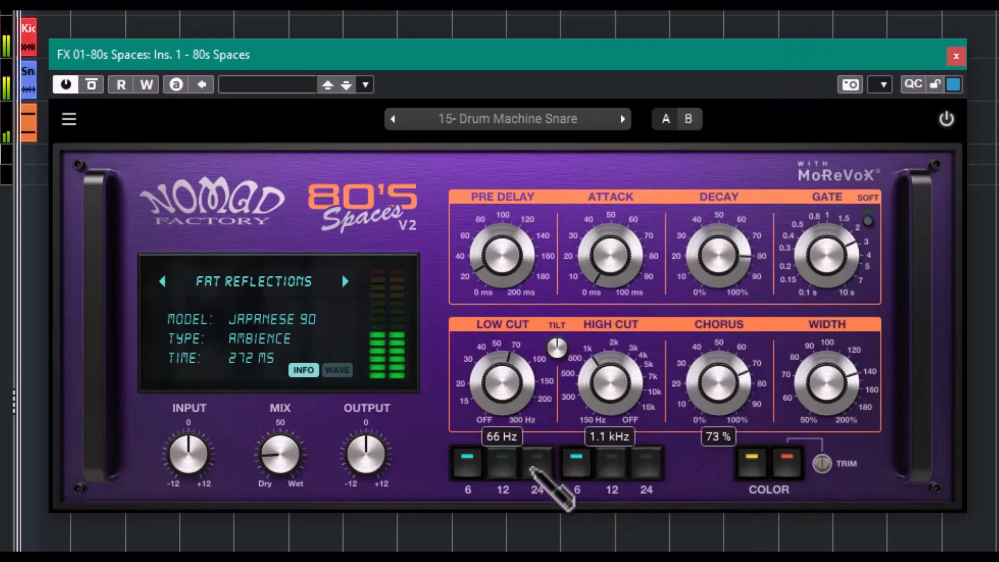
# Try different Pre Delay and Attack amounts on the Fat Reflections ambience and set the Mix to 19%
pyautogui.moveTo(484, 264); pyautogui.dragTo(511, 291)
pyautogui.moveTo(611, 260); pyautogui.dragTo(603, 130)
pyautogui.moveTo(289, 478)
pyautogui.mouseDown()
pyautogui.moveTo(289, 225)
pyautogui.moveTo(339, 285)
pyautogui.moveTo(289, 435)
pyautogui.moveTo(291, 473)
pyautogui.mouseUp()
# Load the 24- Liveness preset from the Plates category and advance through the plate presets to 27- Smooth Bright
pyautogui.click(470, 130)
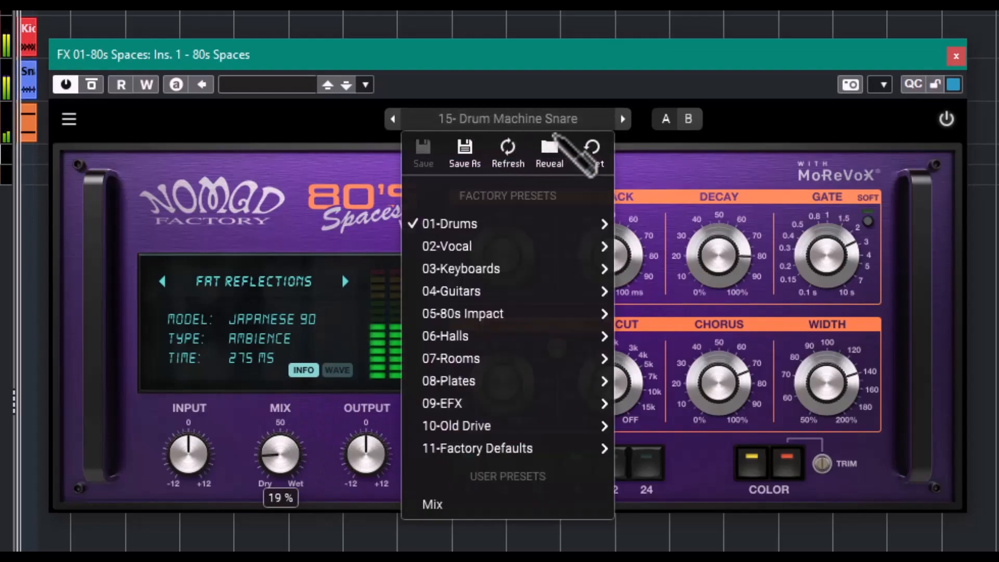
pyautogui.moveTo(536, 381)
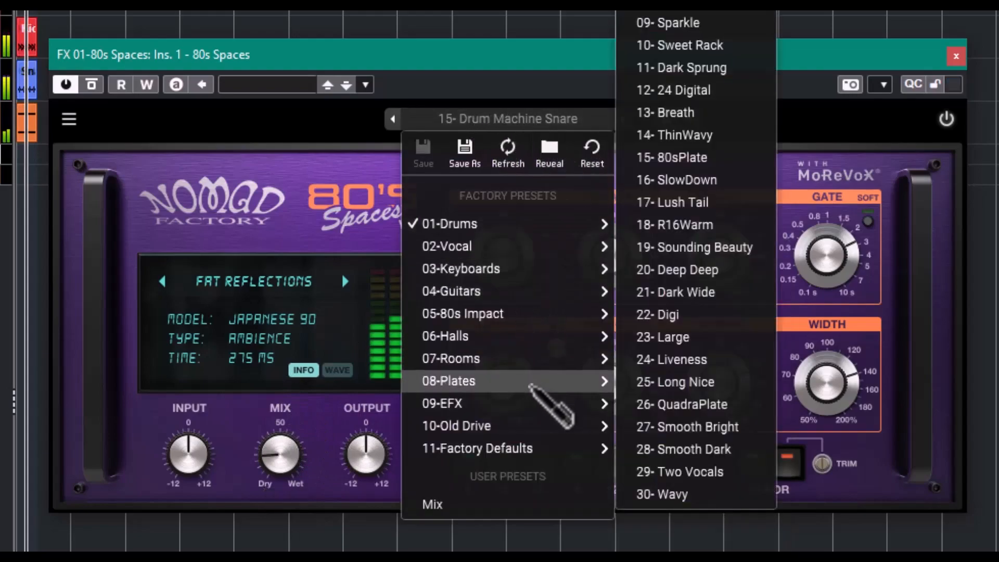
pyautogui.click(693, 358)
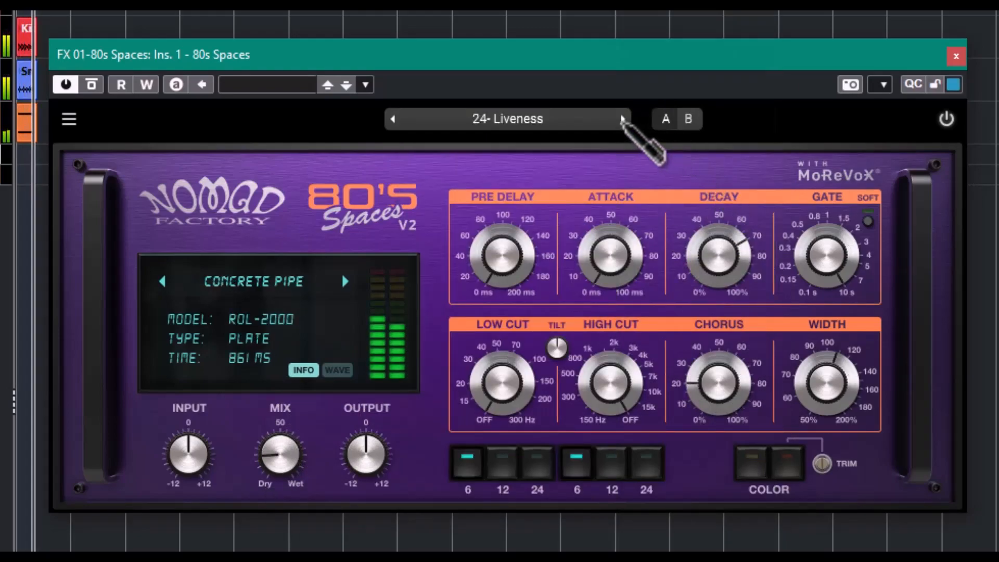
pyautogui.click(623, 119)
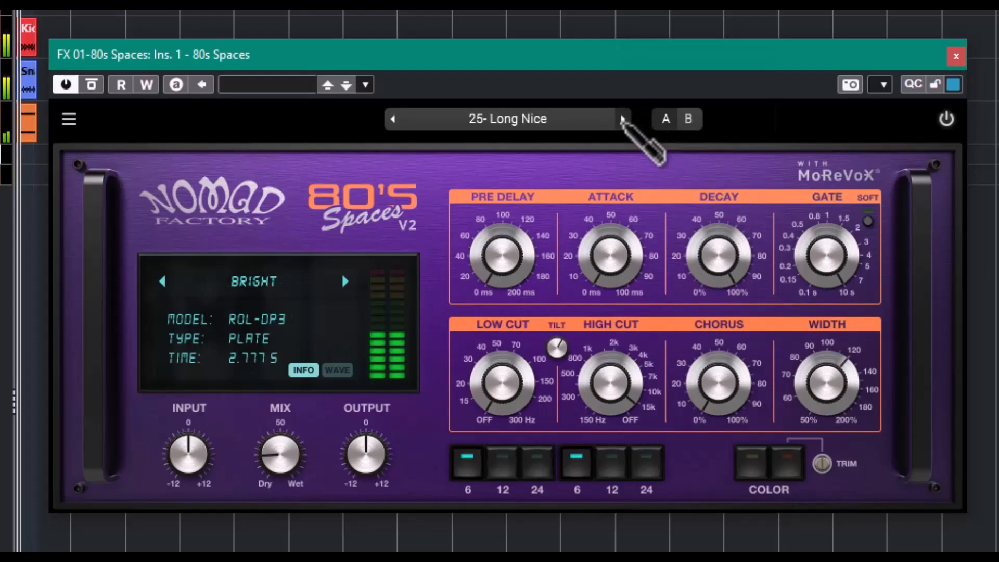
pyautogui.click(622, 119)
pyautogui.click(622, 120)
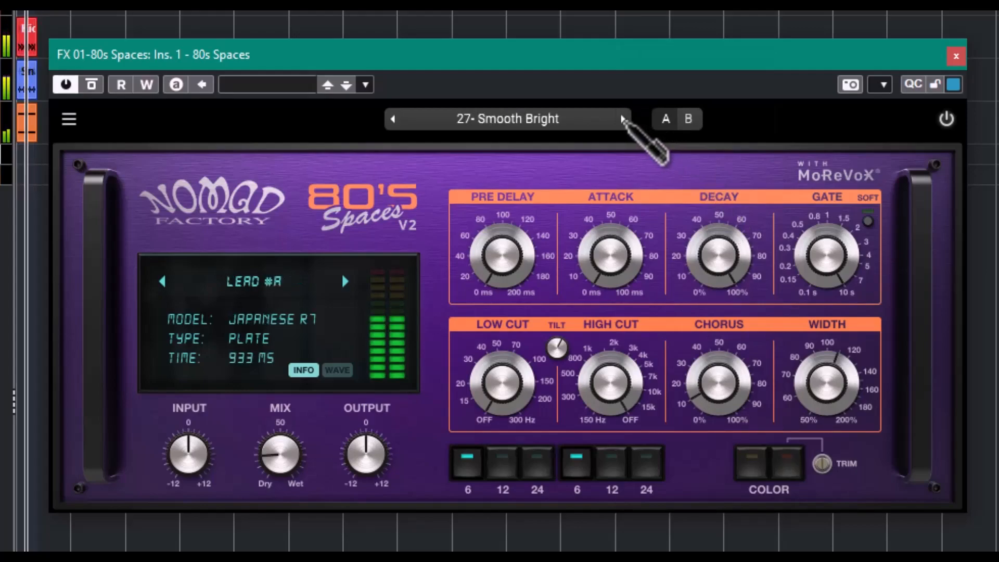
# Lower the Mix to 6% and advance through the remaining plate presets to 30- Wavy
pyautogui.moveTo(287, 458); pyautogui.dragTo(285, 481)
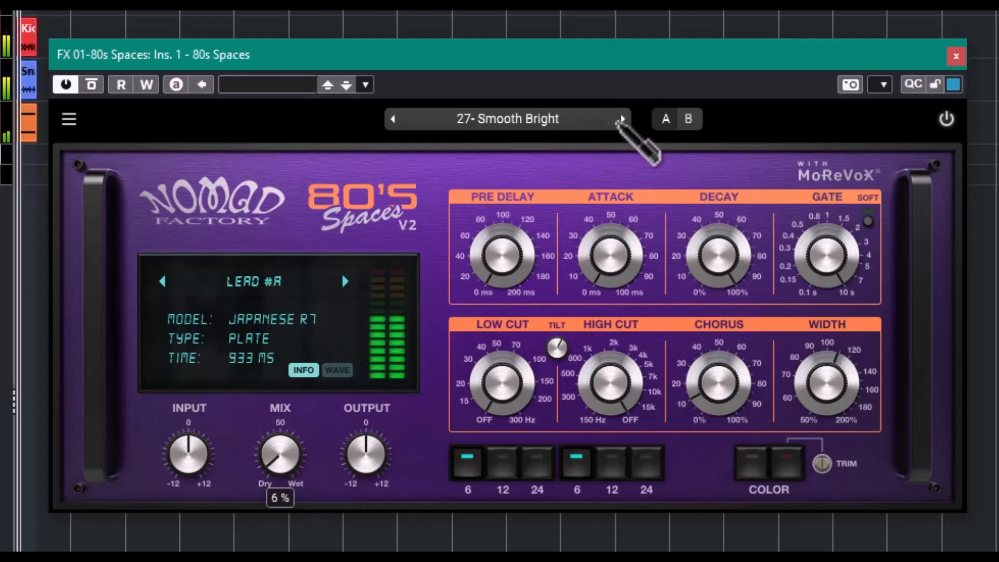
pyautogui.click(622, 119)
pyautogui.click(622, 119)
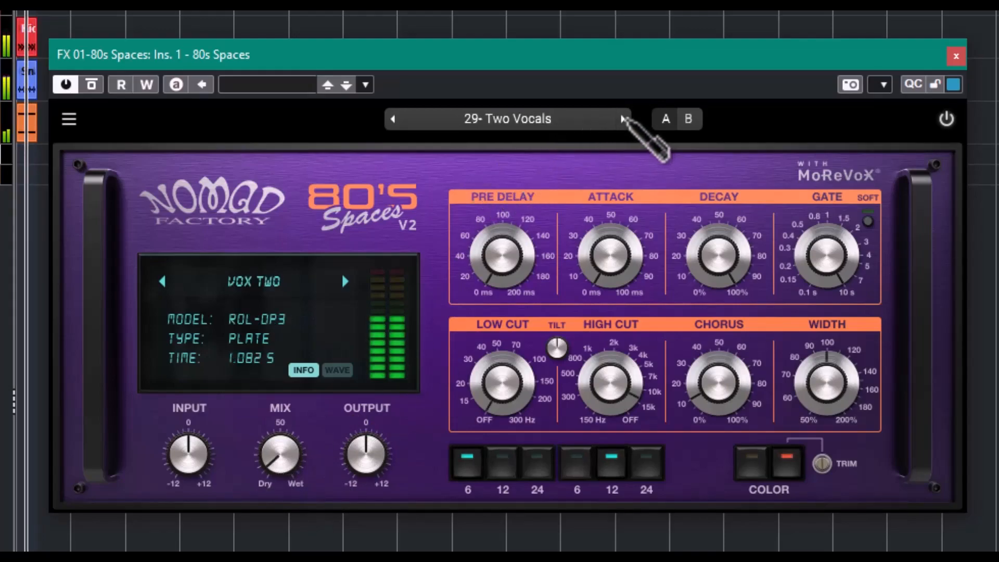
pyautogui.click(622, 119)
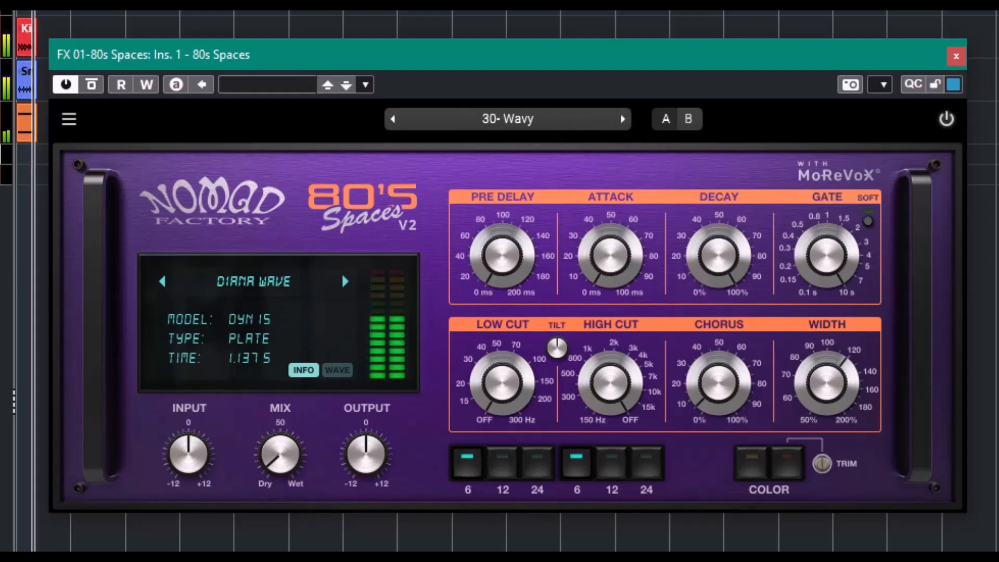